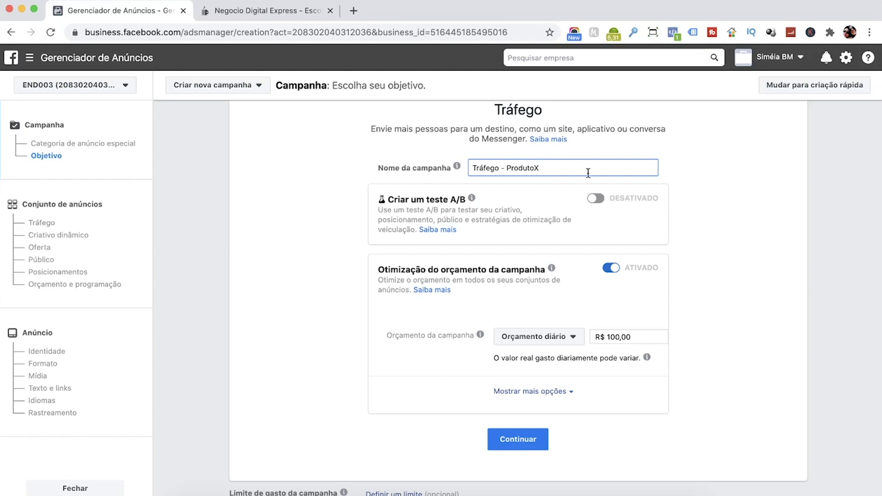
Step: Set the campaign's daily budget to R$ 50,00 and continue to the ad set settings
{"action": "scroll", "coordinate": [735, 237], "scroll_direction": "down", "scroll_amount": 2}
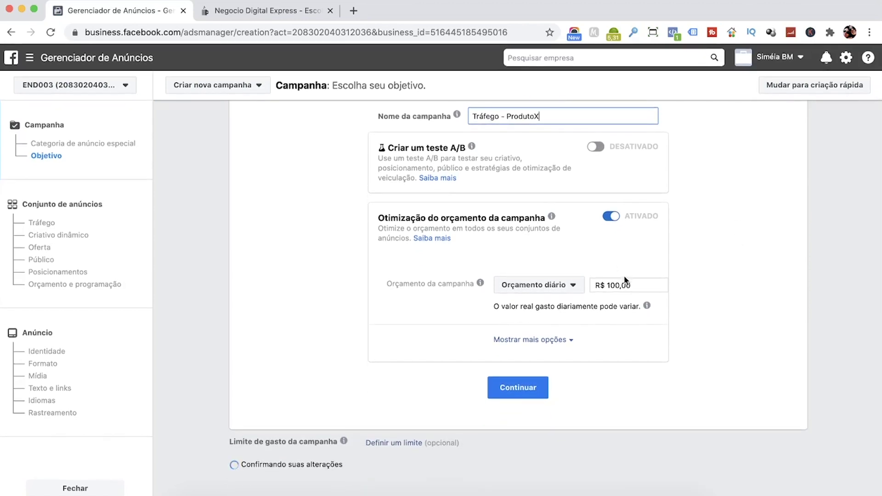
{"action": "left_click_drag", "start_coordinate": [595, 285], "coordinate": [615, 285]}
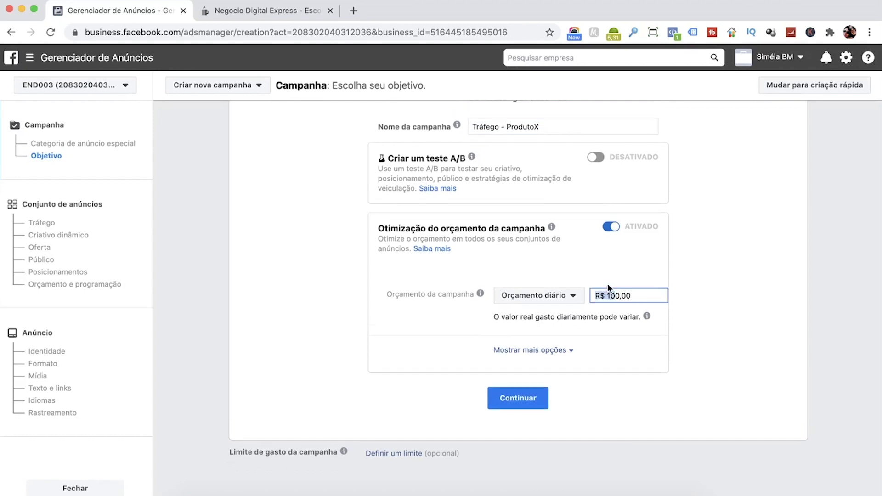
{"action": "left_click", "coordinate": [561, 296]}
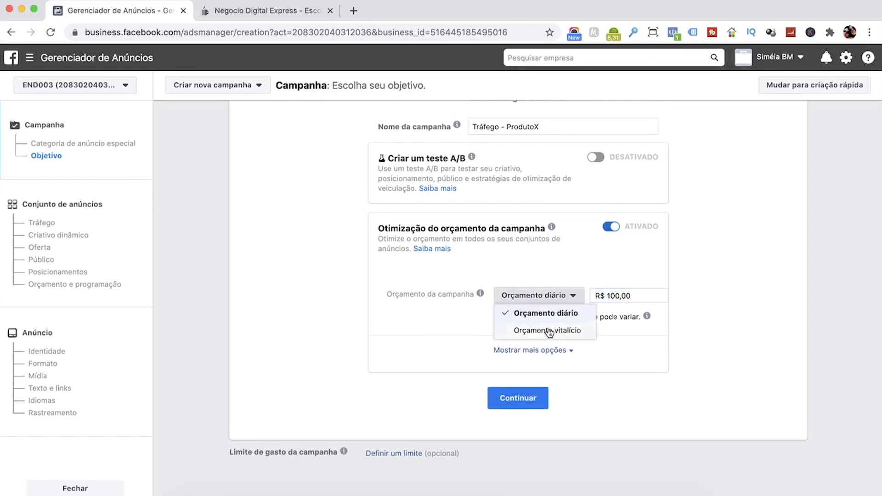
{"action": "left_click", "coordinate": [688, 301]}
{"action": "left_click", "coordinate": [612, 295]}
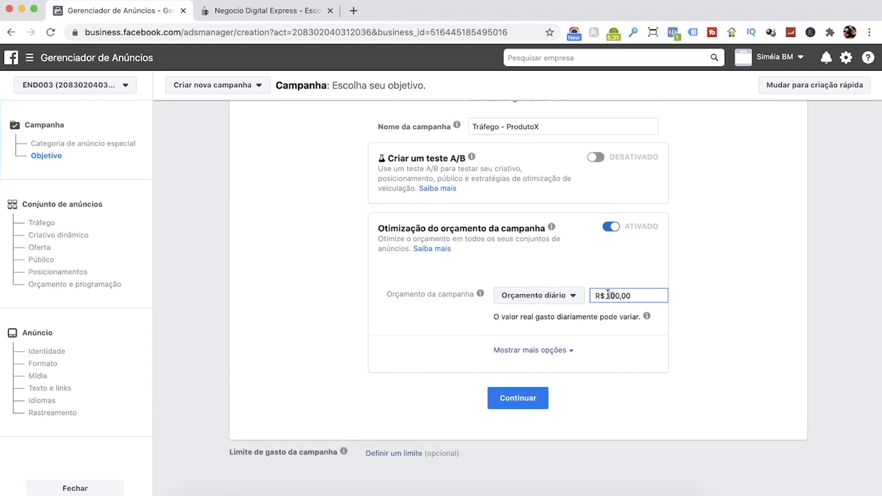
{"action": "type", "text": "5"}
{"action": "left_click", "coordinate": [705, 290]}
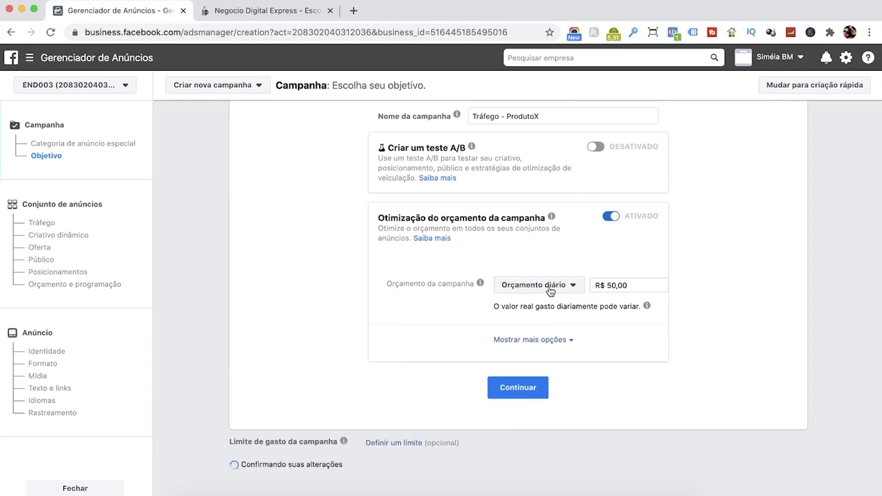
{"action": "left_click", "coordinate": [519, 398]}
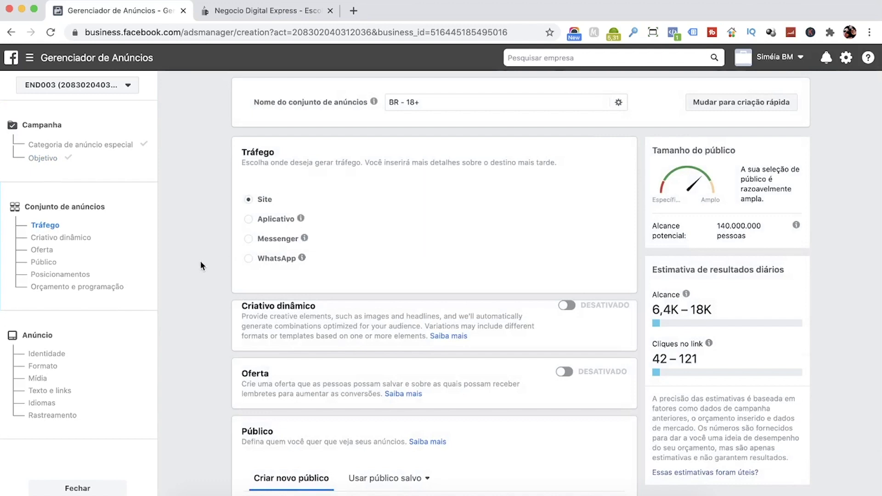
{"action": "scroll", "coordinate": [411, 141], "scroll_direction": "down", "scroll_amount": 1}
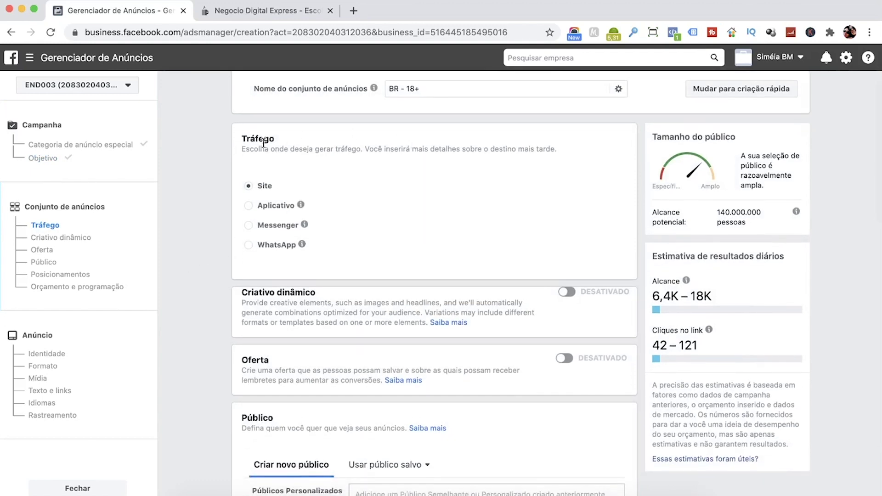
{"action": "left_click", "coordinate": [453, 89]}
{"action": "key", "text": "super+a"}
{"action": "left_click", "coordinate": [206, 148]}
{"action": "scroll", "coordinate": [215, 161], "scroll_direction": "up", "scroll_amount": 1}
{"action": "scroll", "coordinate": [205, 188], "scroll_direction": "down", "scroll_amount": 2}
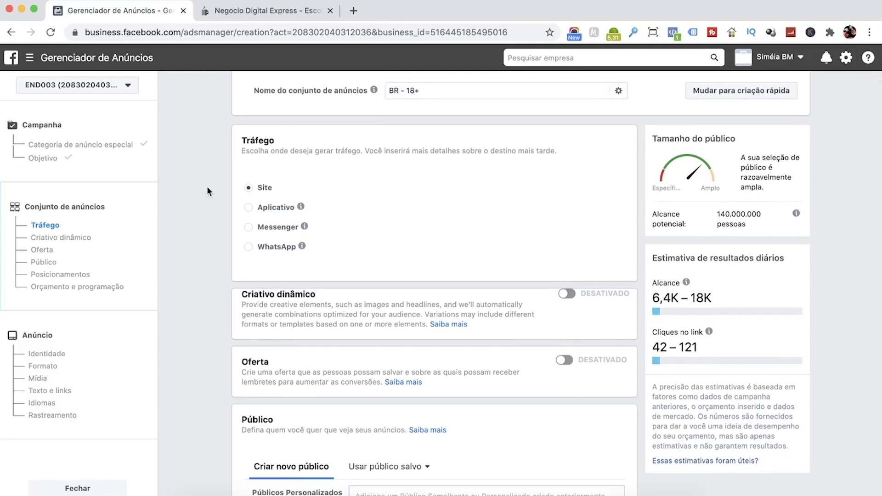
{"action": "scroll", "coordinate": [205, 192], "scroll_direction": "down", "scroll_amount": 1}
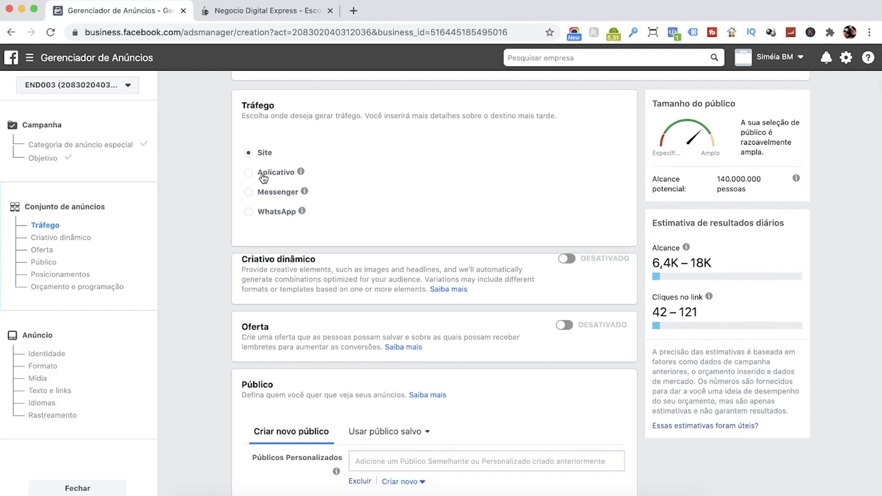
{"action": "left_click", "coordinate": [257, 214]}
{"action": "left_click", "coordinate": [302, 236]}
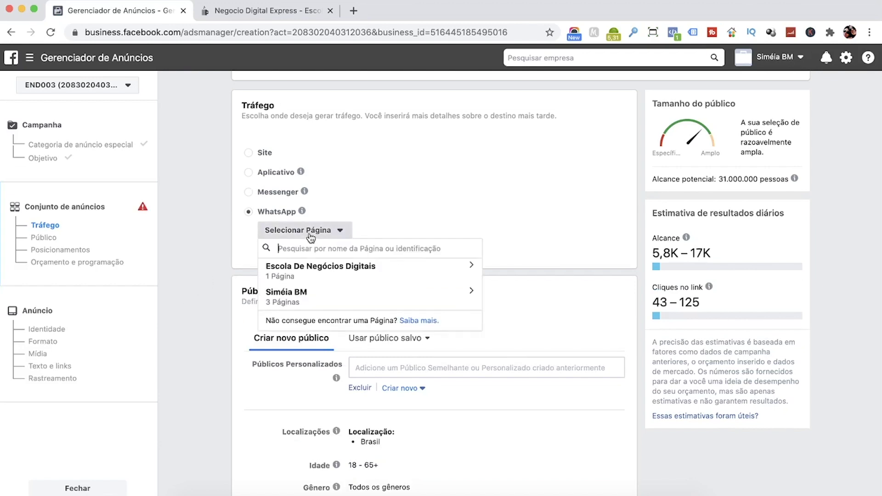
{"action": "left_click", "coordinate": [227, 192]}
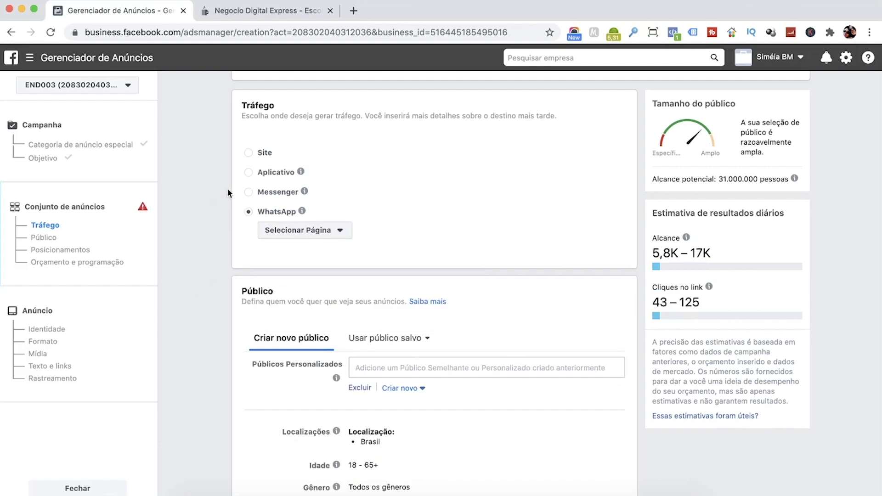
{"action": "left_click", "coordinate": [250, 154]}
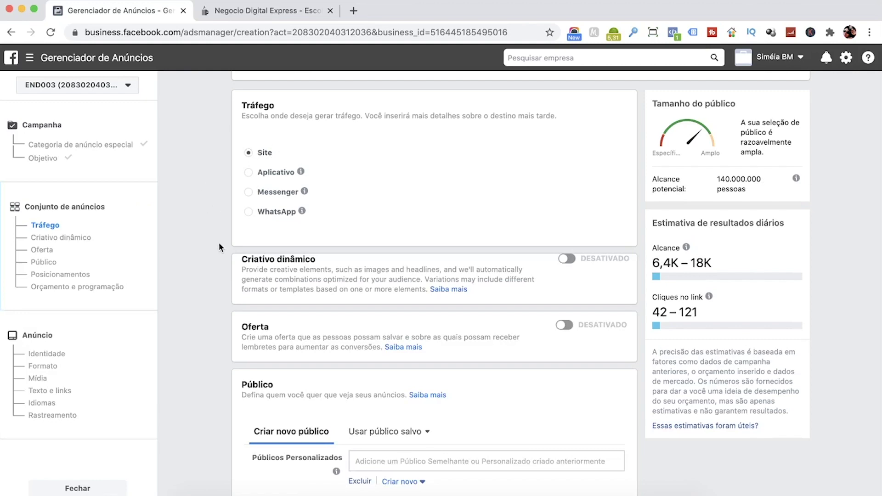
Step: Examine the ad set's audience section, including the saved audiences and the custom audiences field
{"action": "scroll", "coordinate": [211, 243], "scroll_direction": "down", "scroll_amount": 5}
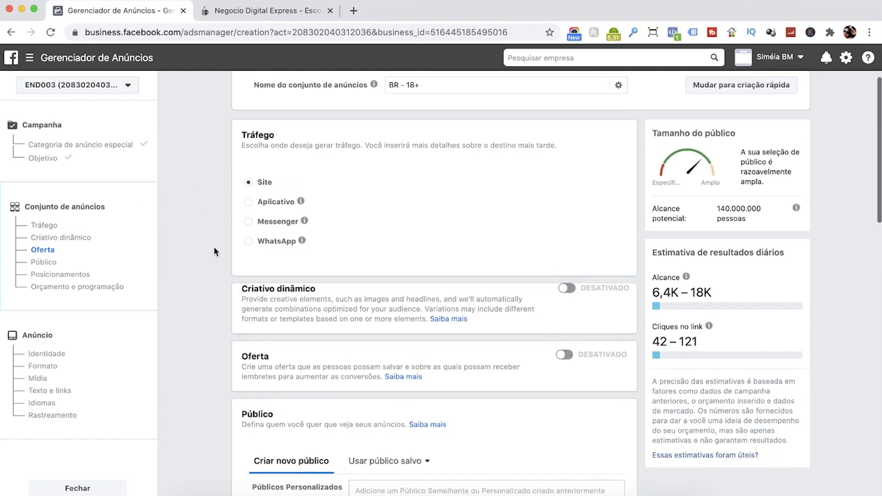
{"action": "scroll", "coordinate": [214, 247], "scroll_direction": "down", "scroll_amount": 2}
{"action": "scroll", "coordinate": [214, 246], "scroll_direction": "up", "scroll_amount": 1}
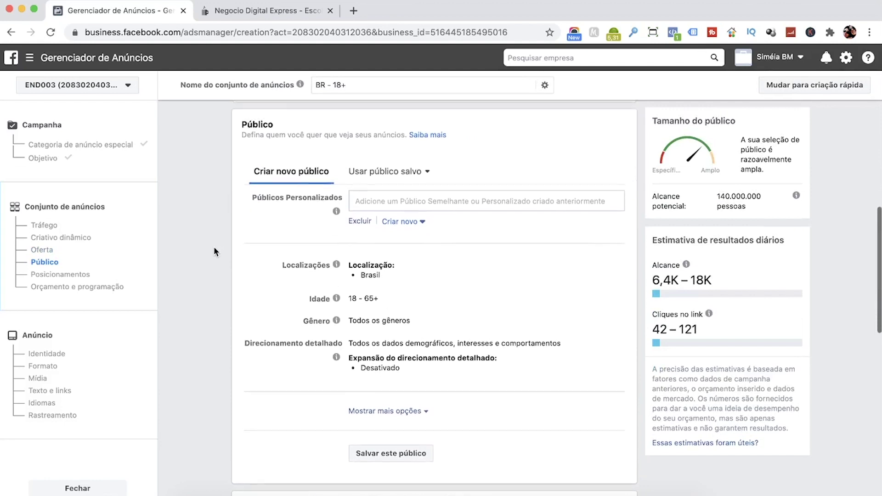
{"action": "scroll", "coordinate": [225, 258], "scroll_direction": "down", "scroll_amount": 1}
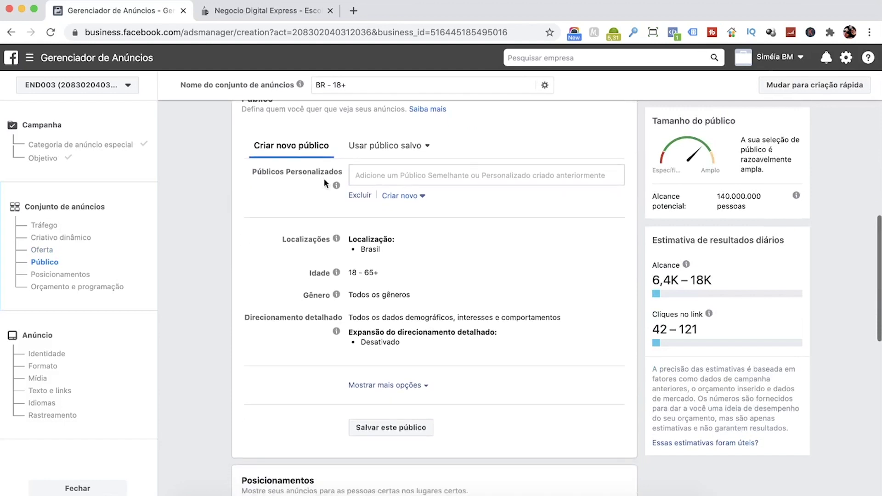
{"action": "left_click", "coordinate": [375, 150]}
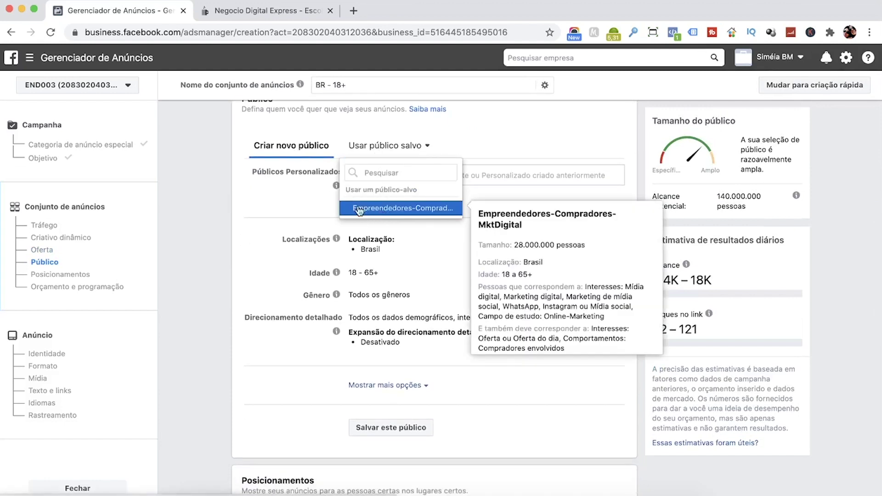
{"action": "left_click", "coordinate": [213, 271]}
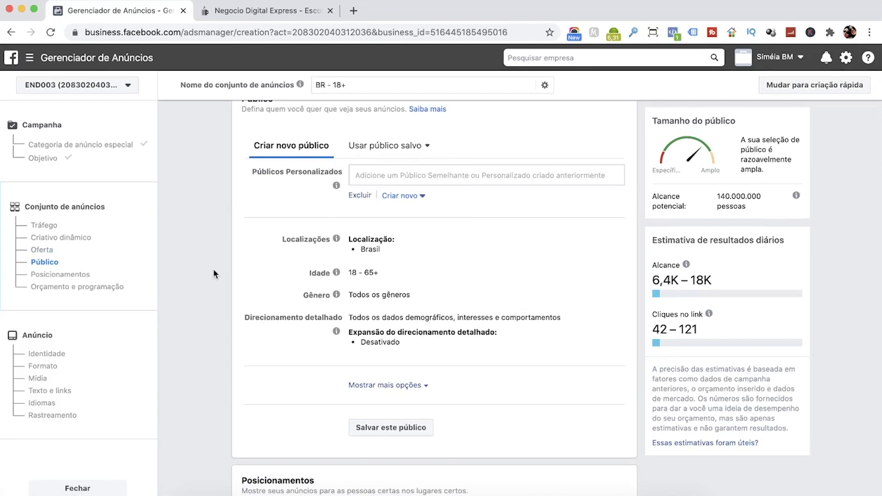
{"action": "left_click", "coordinate": [399, 174]}
{"action": "left_click", "coordinate": [207, 208]}
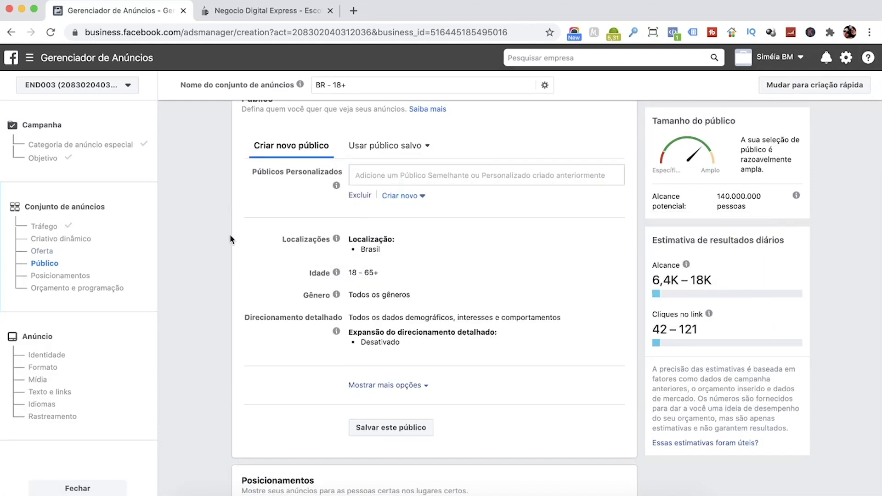
Step: Open the audience's locations for editing and set its age range to 25–45
{"action": "scroll", "coordinate": [203, 231], "scroll_direction": "down", "scroll_amount": 2}
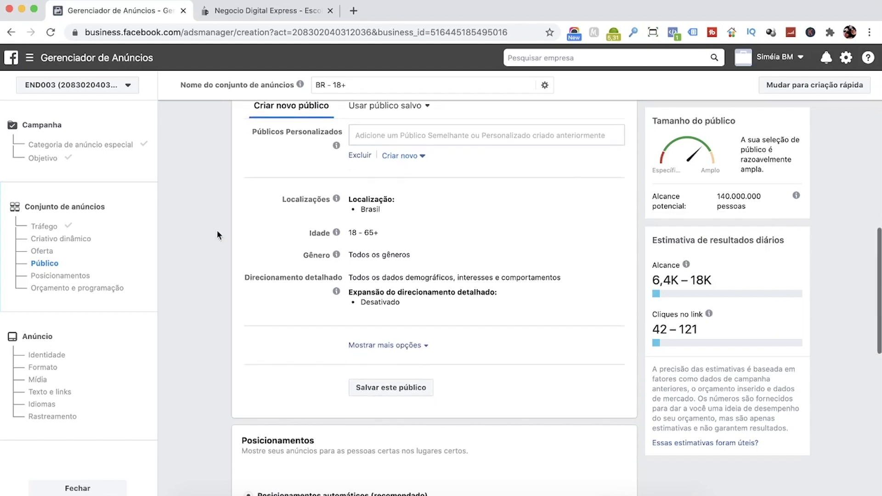
{"action": "scroll", "coordinate": [275, 229], "scroll_direction": "down", "scroll_amount": 1}
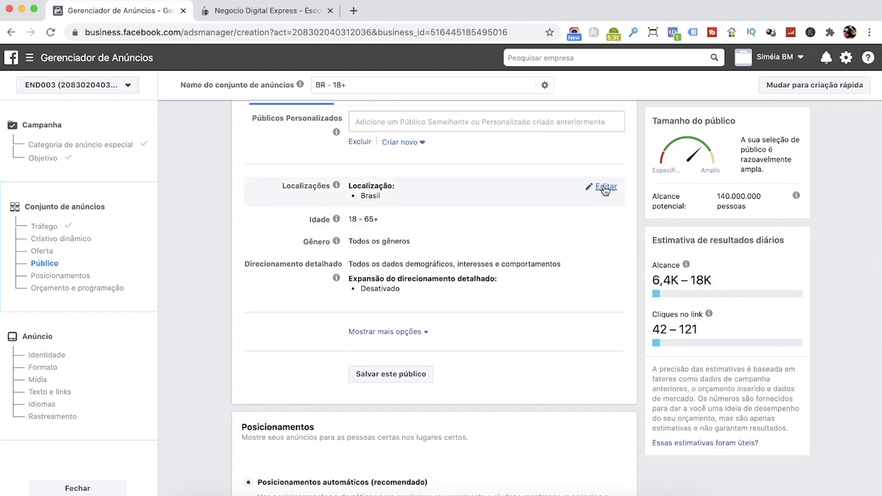
{"action": "left_click", "coordinate": [602, 191]}
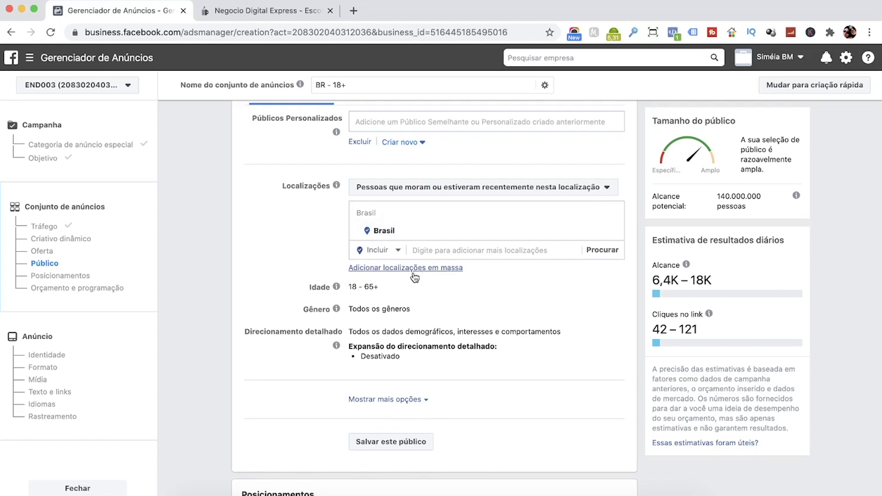
{"action": "left_click", "coordinate": [607, 286]}
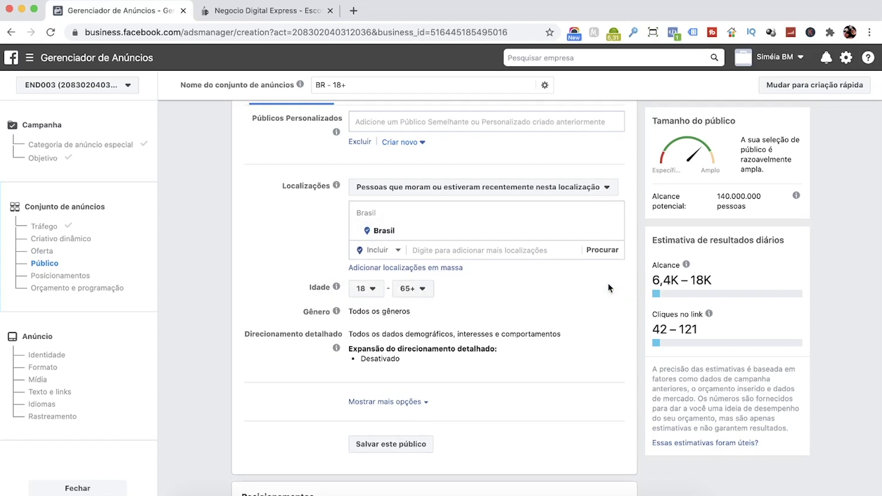
{"action": "left_click", "coordinate": [370, 290]}
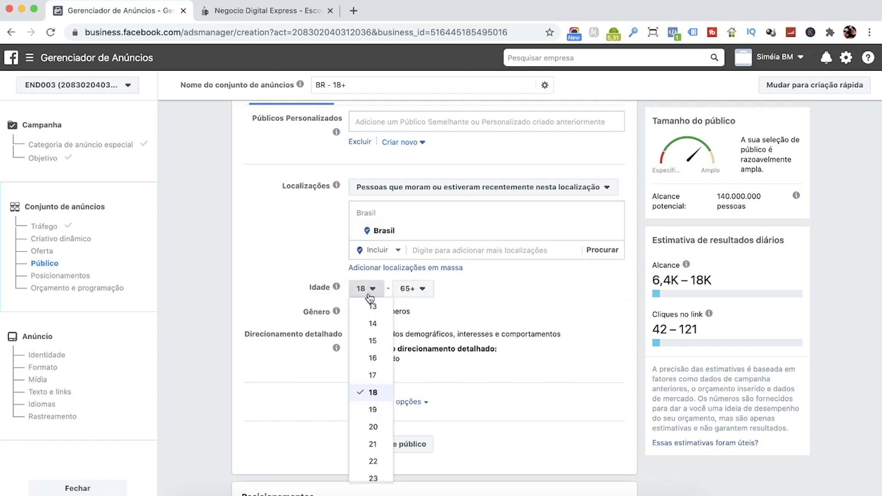
{"action": "scroll", "coordinate": [374, 429], "scroll_direction": "down", "scroll_amount": 1}
{"action": "left_click", "coordinate": [373, 467]}
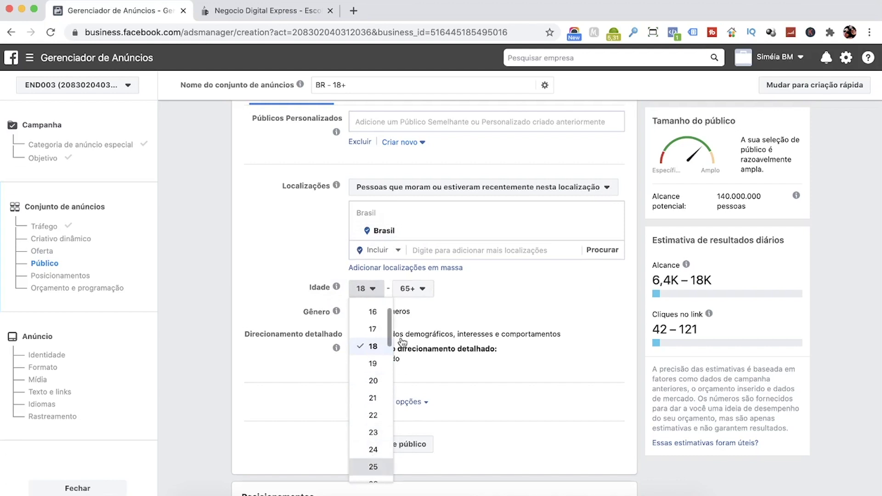
{"action": "left_click", "coordinate": [418, 288]}
{"action": "scroll", "coordinate": [430, 361], "scroll_direction": "up", "scroll_amount": 5}
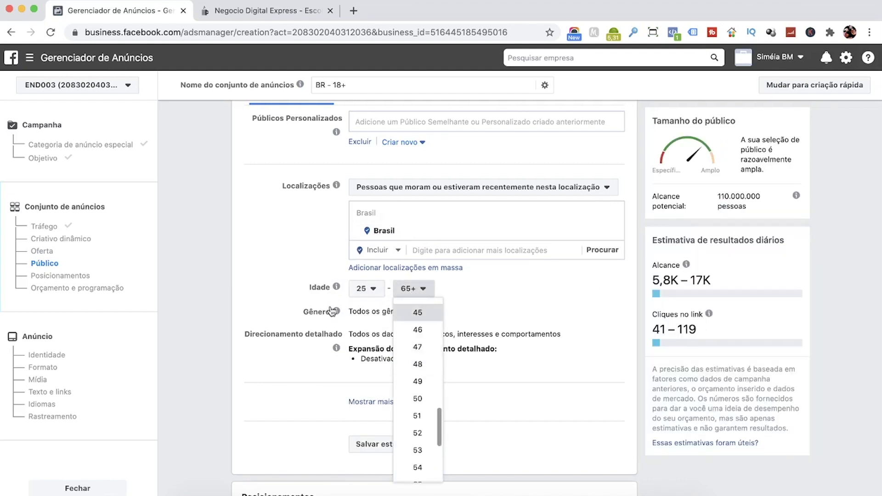
{"action": "left_click", "coordinate": [417, 313]}
Step: Open the audience's gender options for editing and select Todos
{"action": "scroll", "coordinate": [211, 284], "scroll_direction": "down", "scroll_amount": 4}
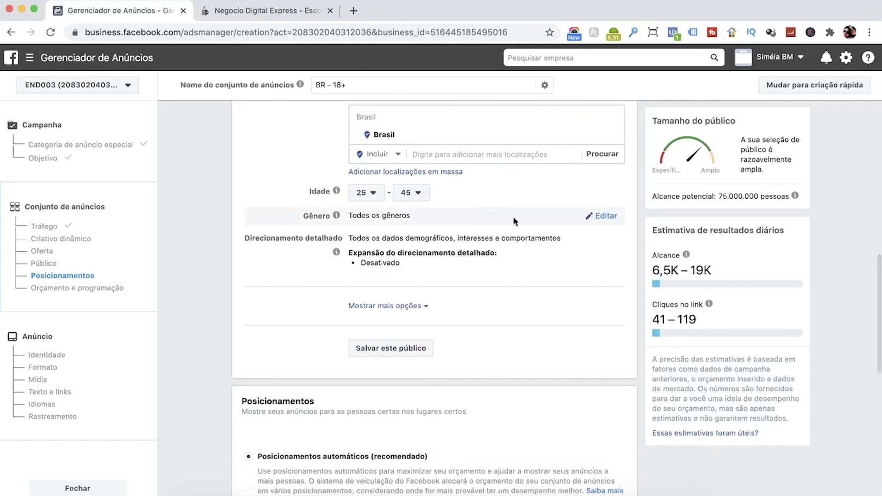
{"action": "left_click", "coordinate": [611, 223]}
{"action": "left_click", "coordinate": [416, 220]}
{"action": "left_click", "coordinate": [363, 221]}
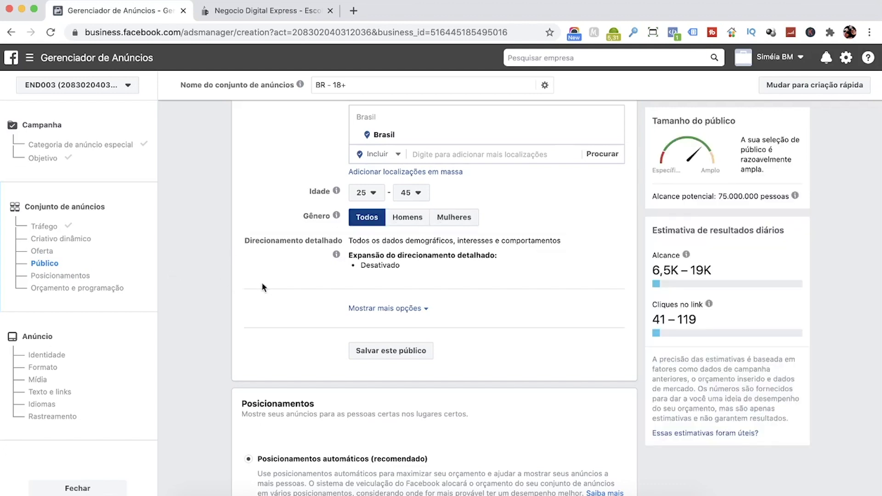
Step: Search the detailed targeting for "marketing" and add the interest Marketing digital
{"action": "left_click", "coordinate": [610, 241]}
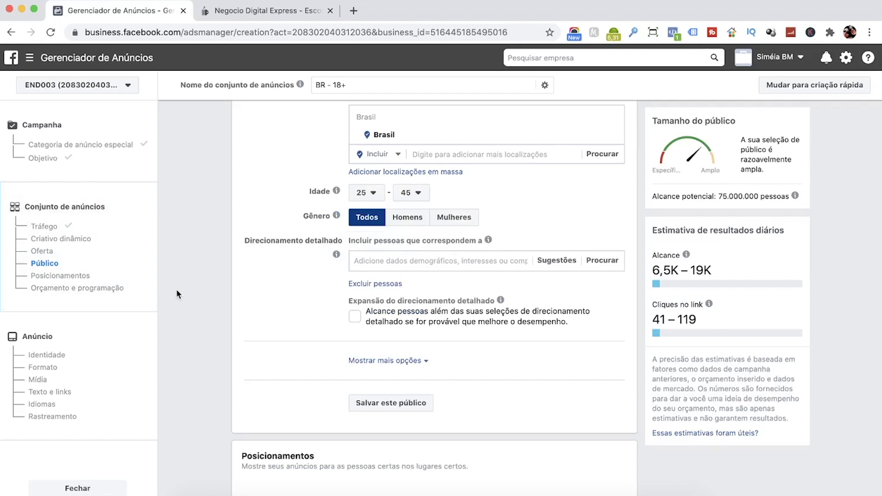
{"action": "left_click", "coordinate": [515, 261]}
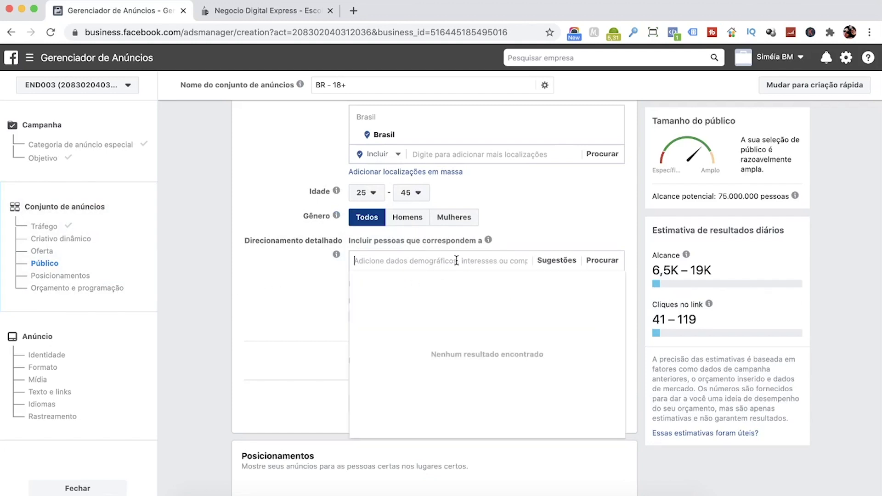
{"action": "type", "text": "marketing"}
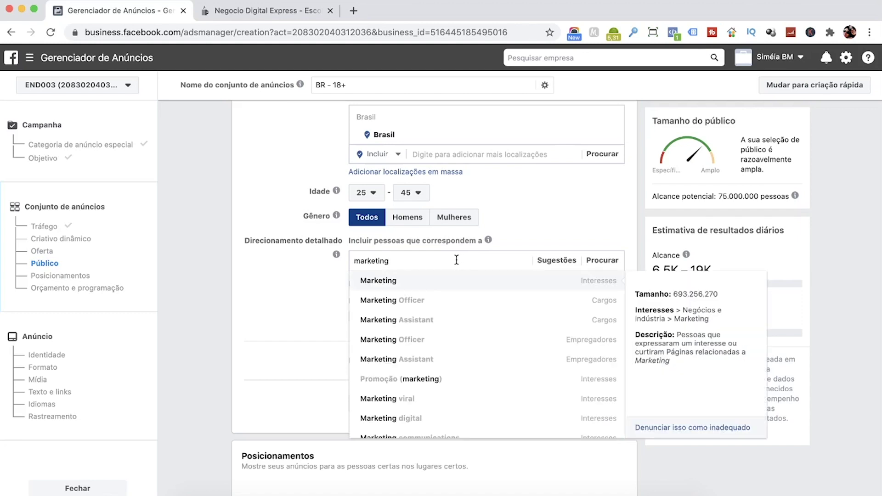
{"action": "scroll", "coordinate": [469, 339], "scroll_direction": "down", "scroll_amount": 3}
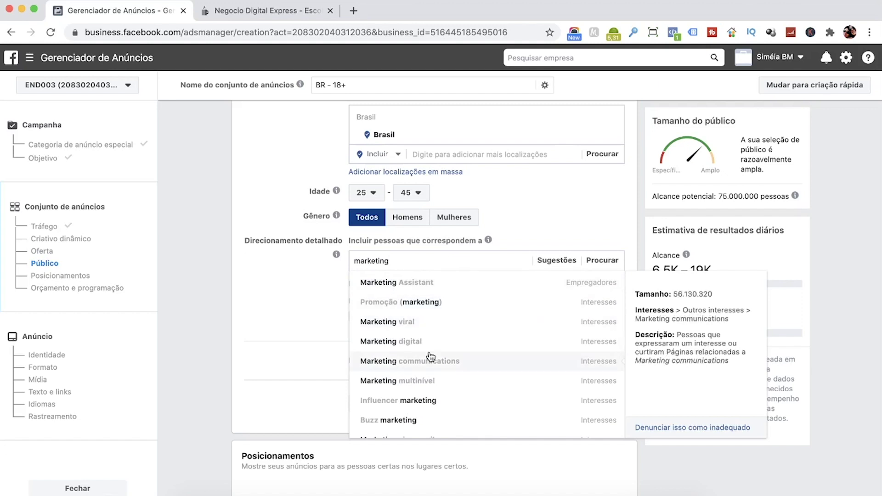
{"action": "left_click", "coordinate": [416, 345]}
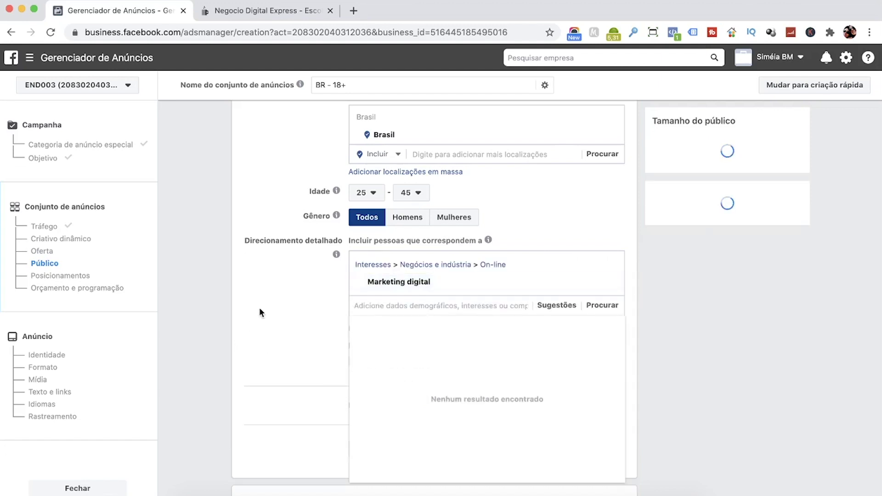
Step: Get suggestions for the detailed targeting and add the suggested interest Marketing de mídia social
{"action": "left_click", "coordinate": [562, 306]}
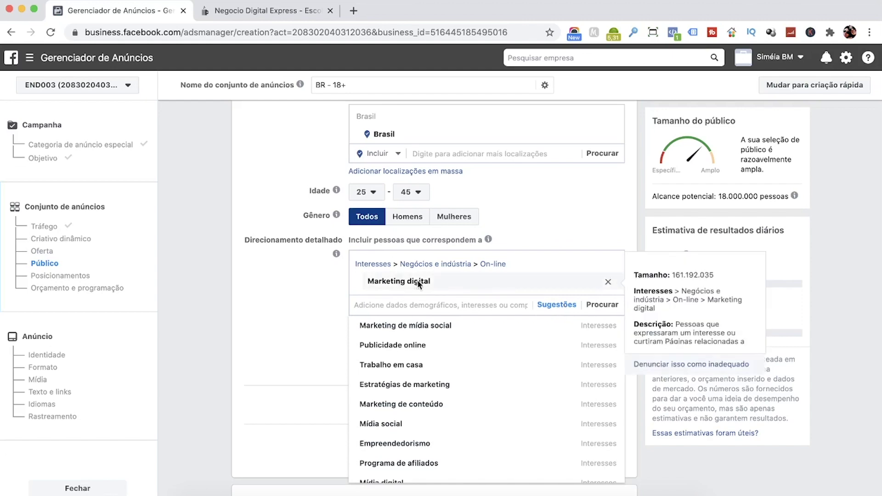
{"action": "scroll", "coordinate": [457, 374], "scroll_direction": "down", "scroll_amount": 2}
{"action": "scroll", "coordinate": [459, 376], "scroll_direction": "down", "scroll_amount": 5}
{"action": "scroll", "coordinate": [458, 371], "scroll_direction": "up", "scroll_amount": 10}
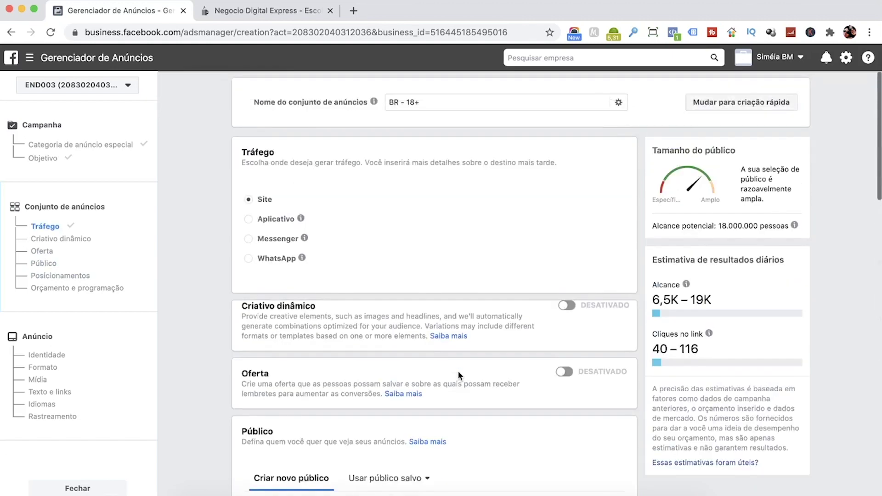
{"action": "scroll", "coordinate": [458, 371], "scroll_direction": "down", "scroll_amount": 10}
{"action": "scroll", "coordinate": [469, 361], "scroll_direction": "up", "scroll_amount": 8}
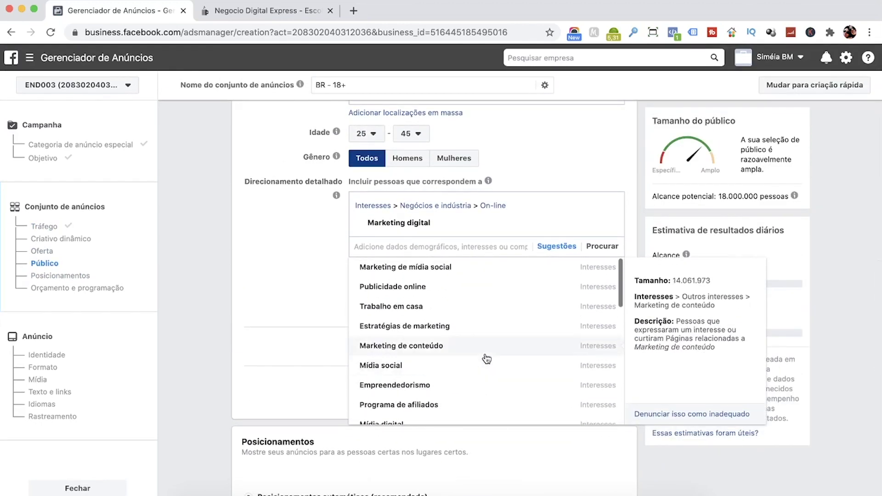
{"action": "left_click", "coordinate": [403, 270]}
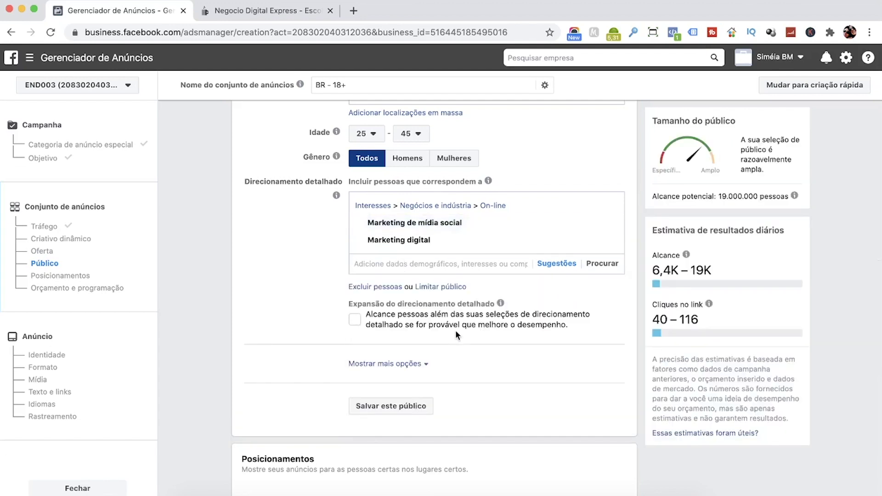
Step: Add the suggested targeting entries Mídia social, Instagram, Estratégias de marketing, Marketing de conteúdo and Internet marketing
{"action": "left_click", "coordinate": [557, 263]}
{"action": "left_click", "coordinate": [438, 312]}
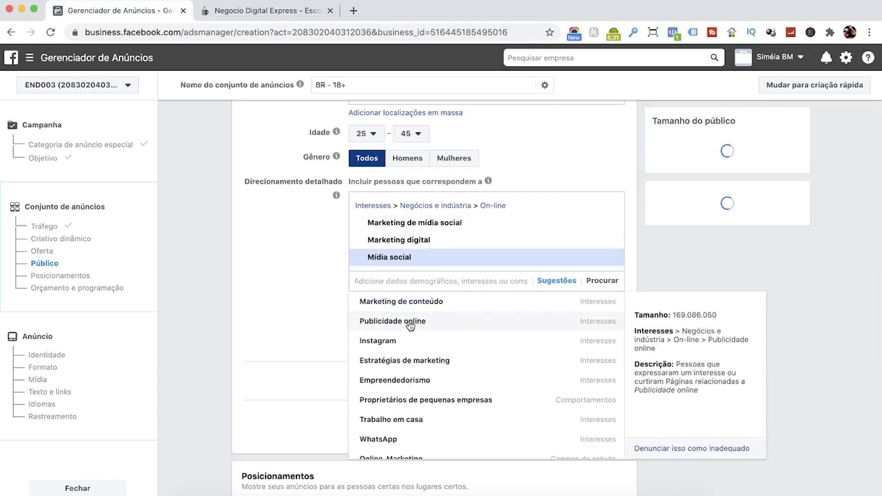
{"action": "left_click", "coordinate": [396, 342]}
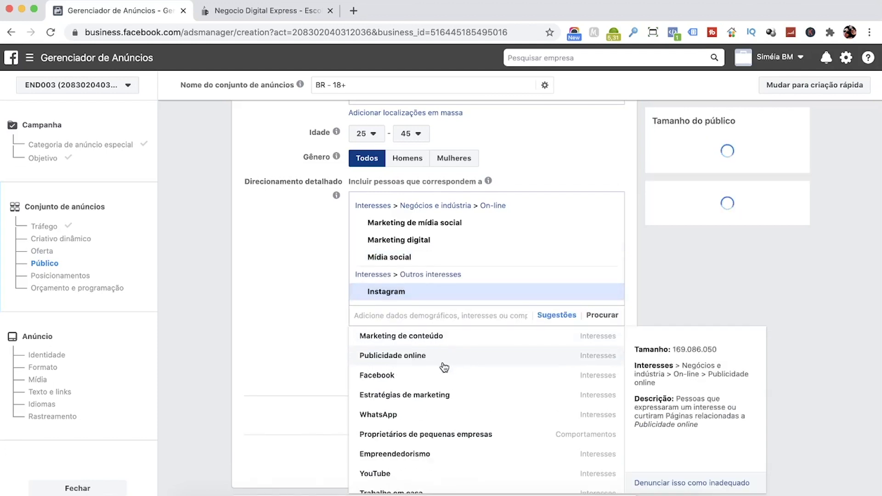
{"action": "left_click", "coordinate": [448, 396]}
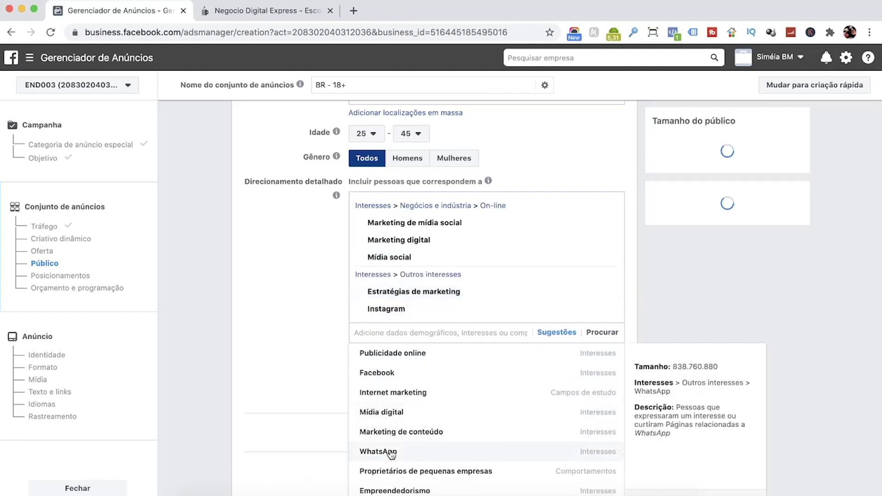
{"action": "left_click", "coordinate": [407, 433]}
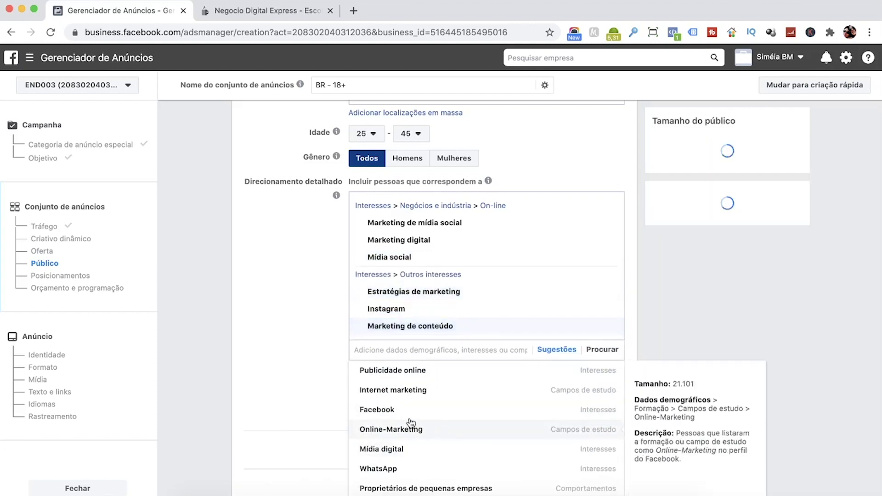
{"action": "left_click", "coordinate": [417, 391]}
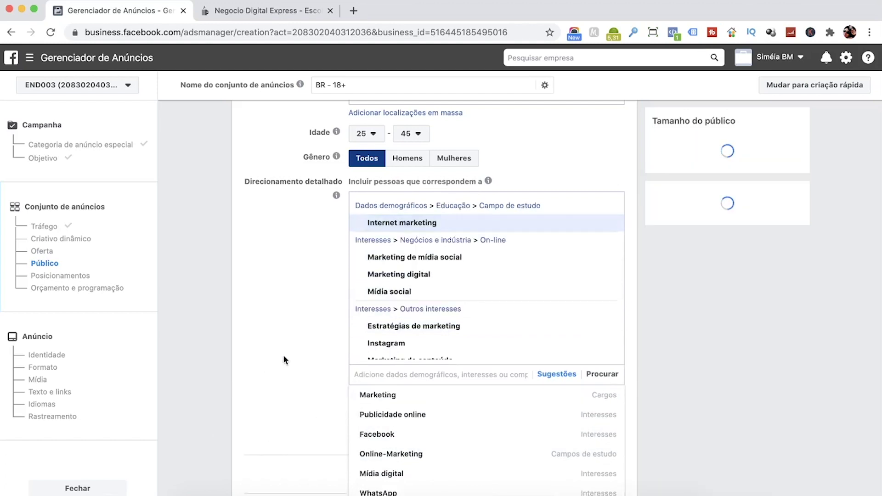
{"action": "left_click", "coordinate": [284, 359]}
Step: Review the audience's targeting and its summary for saving, and leave without saving the audience
{"action": "scroll", "coordinate": [284, 360], "scroll_direction": "up", "scroll_amount": 1}
{"action": "scroll", "coordinate": [284, 360], "scroll_direction": "down", "scroll_amount": 3}
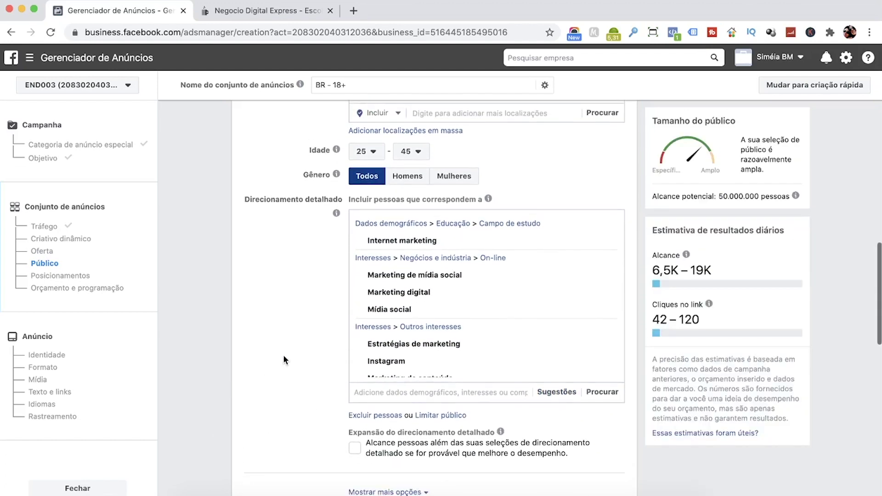
{"action": "scroll", "coordinate": [284, 359], "scroll_direction": "down", "scroll_amount": 1}
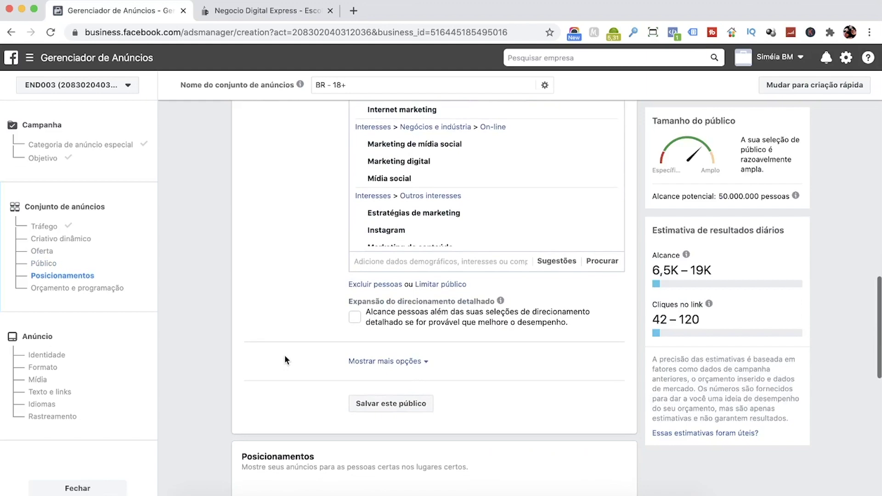
{"action": "scroll", "coordinate": [287, 354], "scroll_direction": "down", "scroll_amount": 2}
{"action": "left_click", "coordinate": [399, 345]}
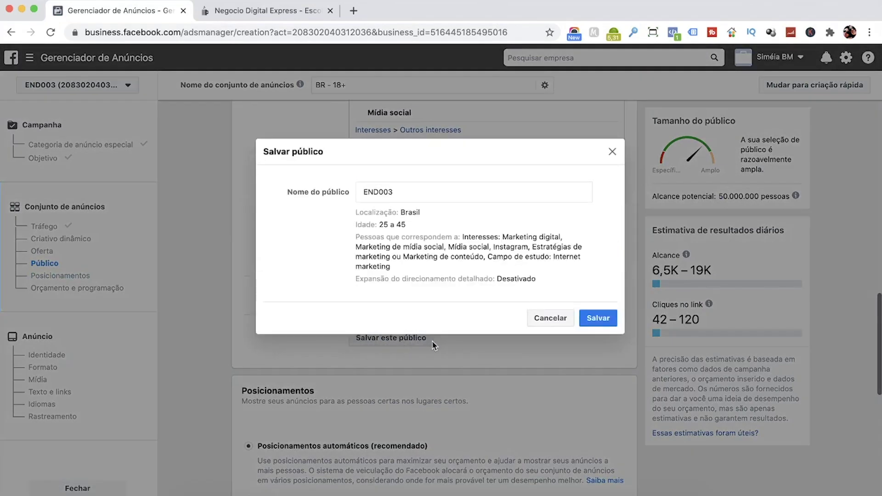
{"action": "left_click", "coordinate": [541, 320]}
{"action": "scroll", "coordinate": [307, 289], "scroll_direction": "up", "scroll_amount": 5}
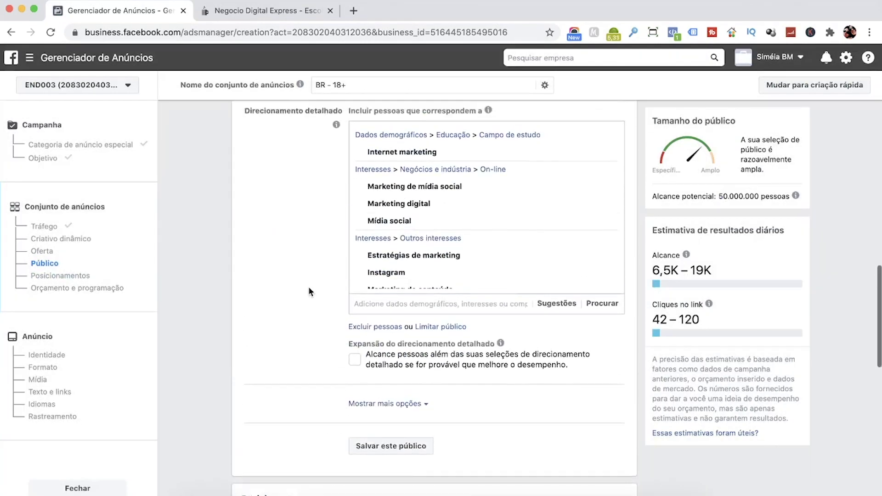
Step: Examine the platforms and placements offered under Posicionamentos manuais, and keep the ad set on Posicionamentos automáticos
{"action": "scroll", "coordinate": [259, 371], "scroll_direction": "down", "scroll_amount": 8}
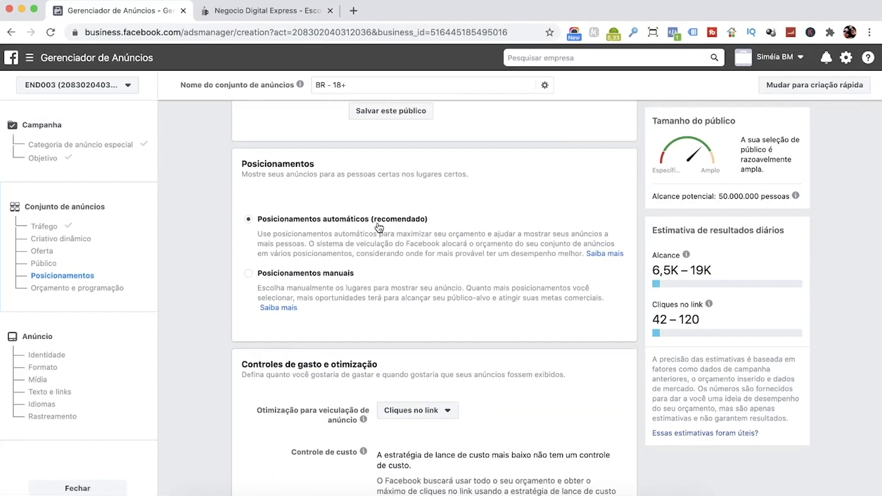
{"action": "left_click", "coordinate": [288, 279]}
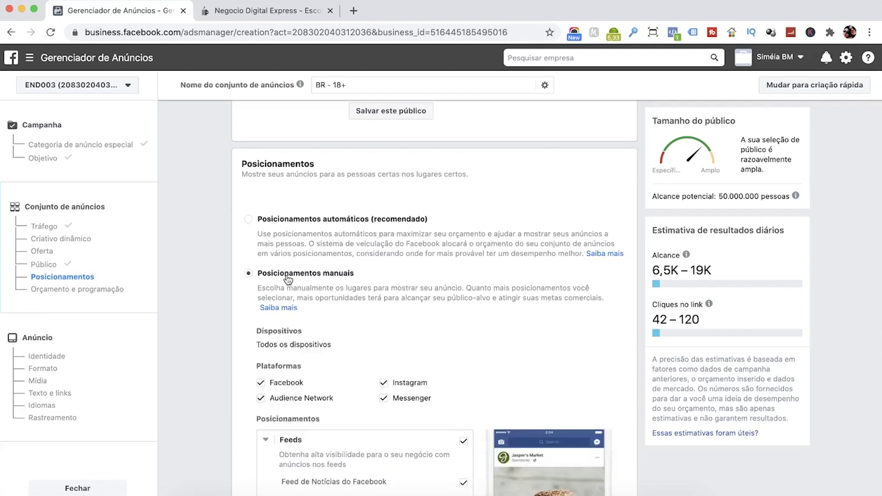
{"action": "scroll", "coordinate": [206, 301], "scroll_direction": "down", "scroll_amount": 5}
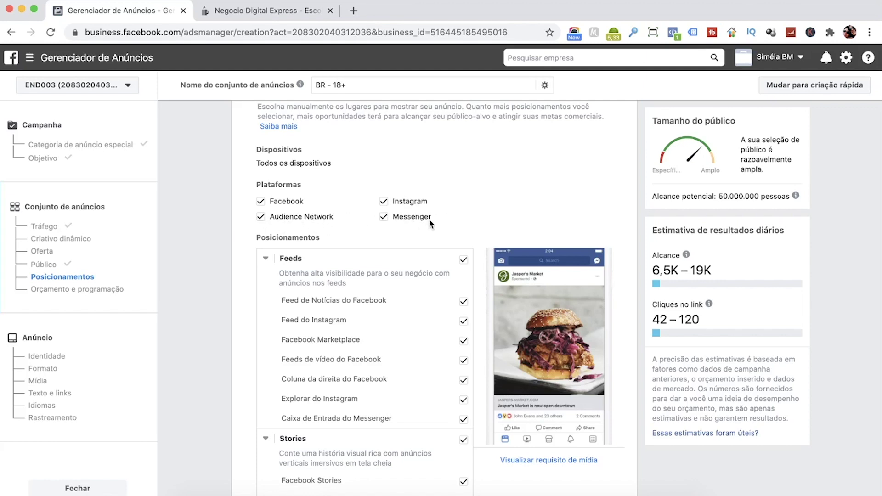
{"action": "scroll", "coordinate": [168, 200], "scroll_direction": "up", "scroll_amount": 3}
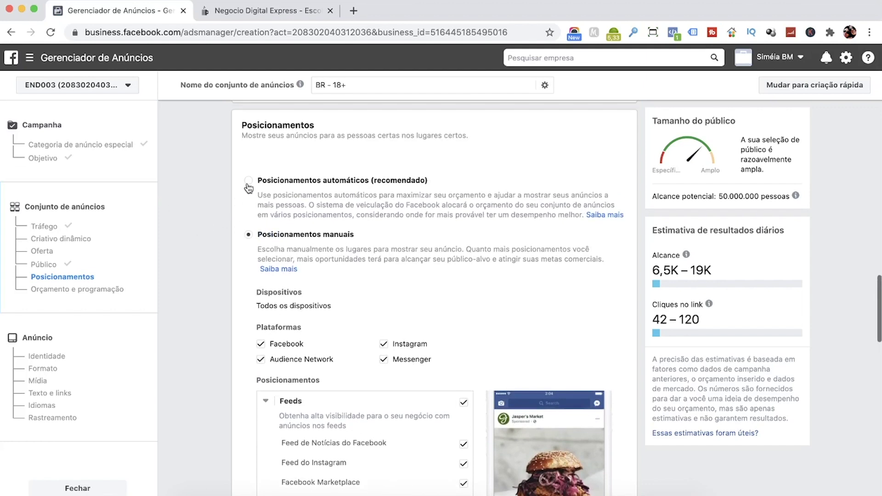
{"action": "left_click", "coordinate": [248, 181]}
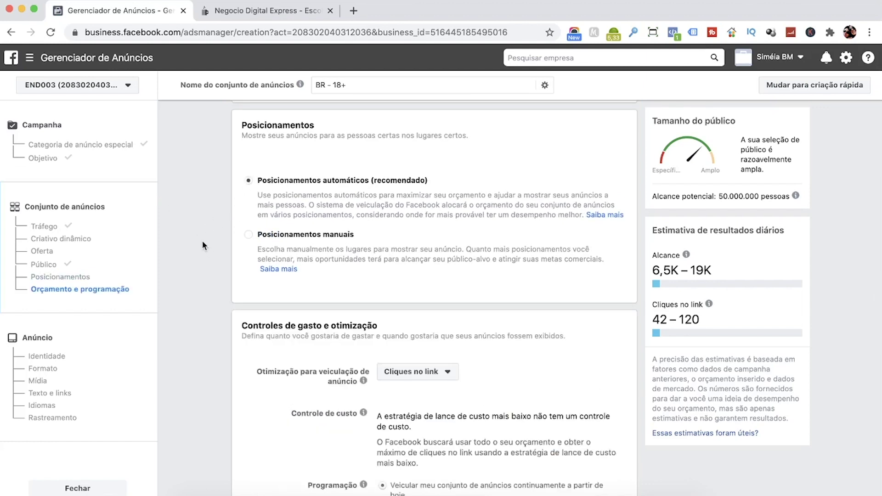
{"action": "scroll", "coordinate": [202, 242], "scroll_direction": "down", "scroll_amount": 2}
{"action": "left_click", "coordinate": [245, 174]}
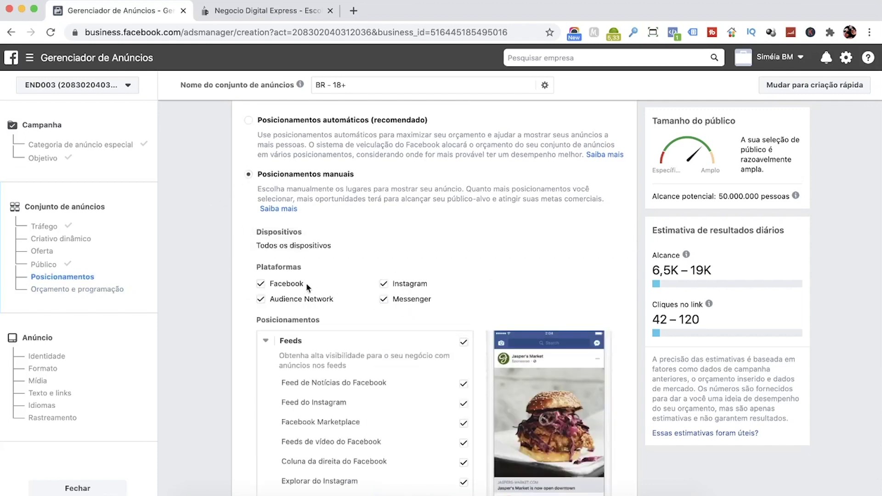
{"action": "scroll", "coordinate": [202, 231], "scroll_direction": "up", "scroll_amount": 2}
{"action": "left_click", "coordinate": [253, 188]}
Step: Examine the ad set's spending and optimization controls, including the delivery optimization options, cost control and scheduling
{"action": "scroll", "coordinate": [201, 290], "scroll_direction": "down", "scroll_amount": 2}
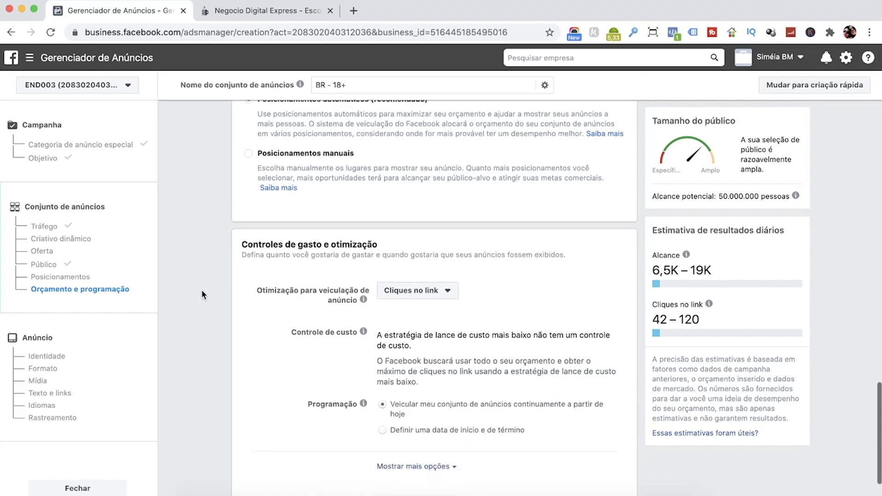
{"action": "scroll", "coordinate": [213, 285], "scroll_direction": "down", "scroll_amount": 2}
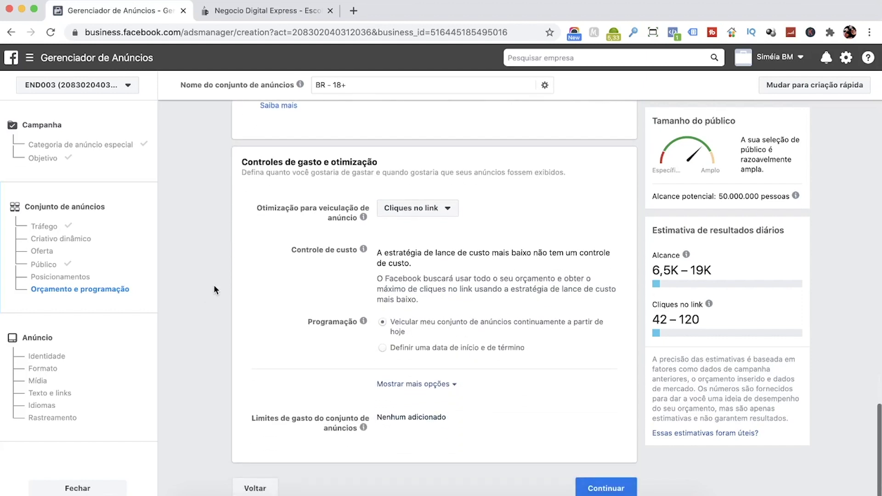
{"action": "left_click", "coordinate": [448, 209]}
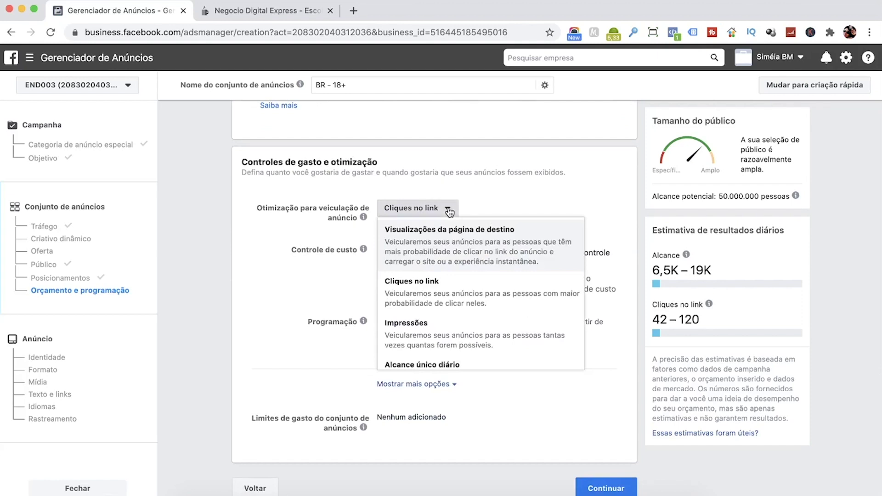
{"action": "left_click", "coordinate": [307, 247]}
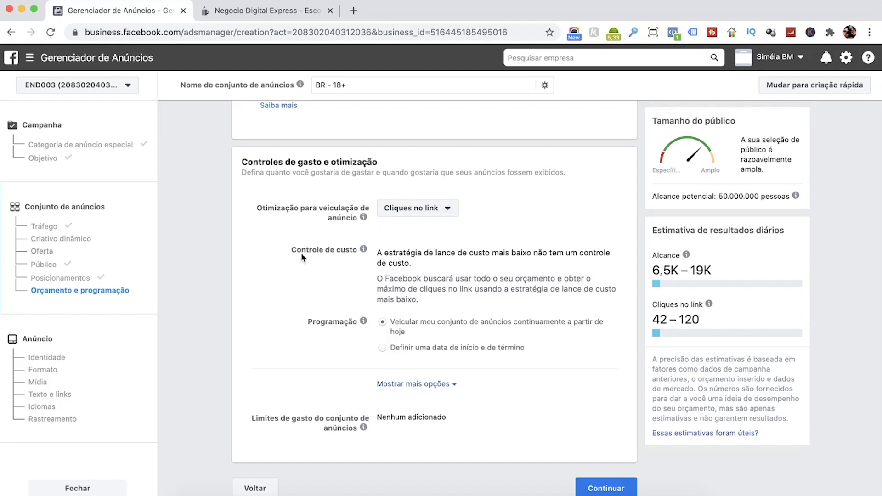
{"action": "left_click_drag", "start_coordinate": [392, 252], "coordinate": [444, 288]}
{"action": "left_click", "coordinate": [477, 288]}
{"action": "left_click", "coordinate": [404, 347]}
Step: Continue to the ad level, choose Escola De Negócios Digitais as its Facebook page and check the linked Instagram account
{"action": "left_click", "coordinate": [616, 487]}
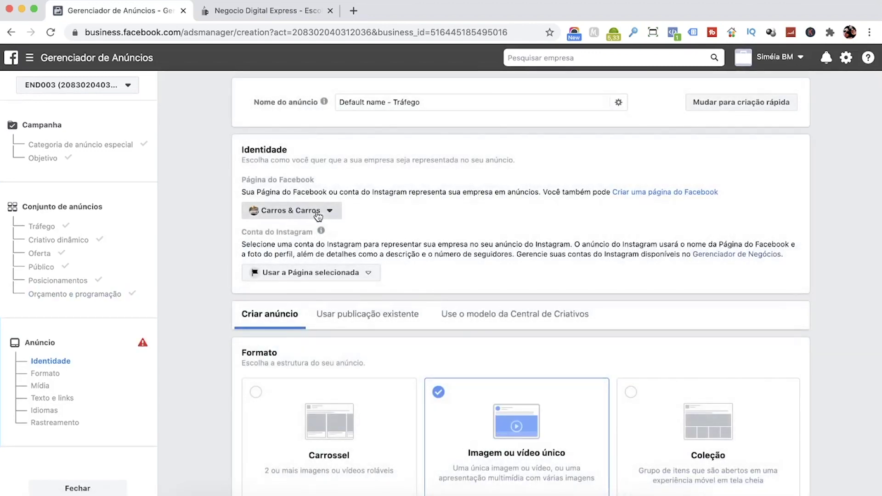
{"action": "left_click", "coordinate": [317, 210]}
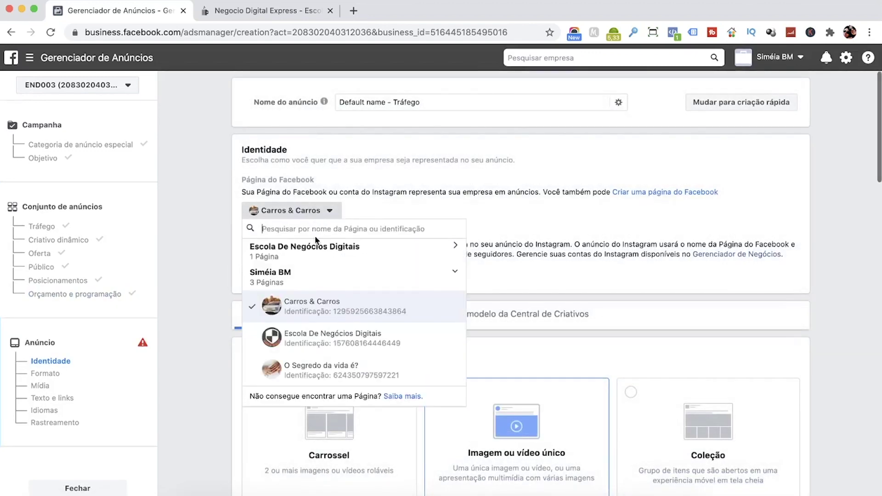
{"action": "left_click", "coordinate": [324, 341]}
{"action": "left_click", "coordinate": [317, 276]}
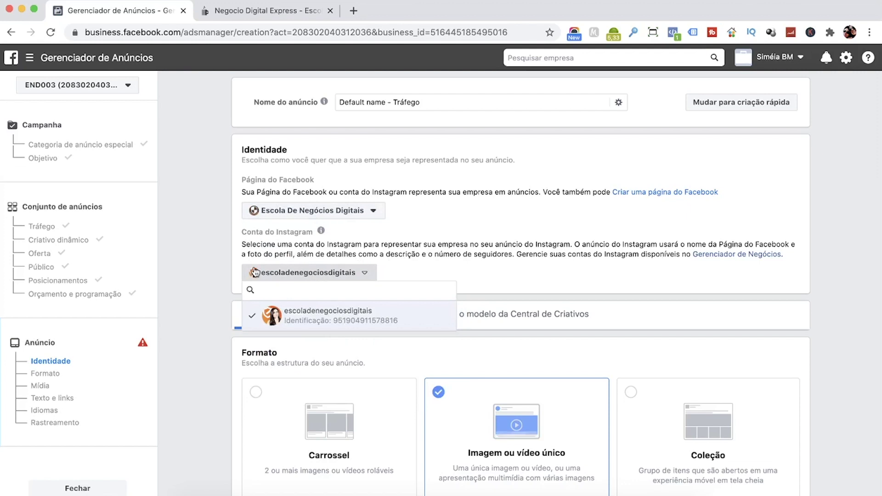
{"action": "left_click", "coordinate": [210, 270]}
Step: Review the ad's format and add the account image ad-04.png as its media
{"action": "scroll", "coordinate": [210, 271], "scroll_direction": "down", "scroll_amount": 1}
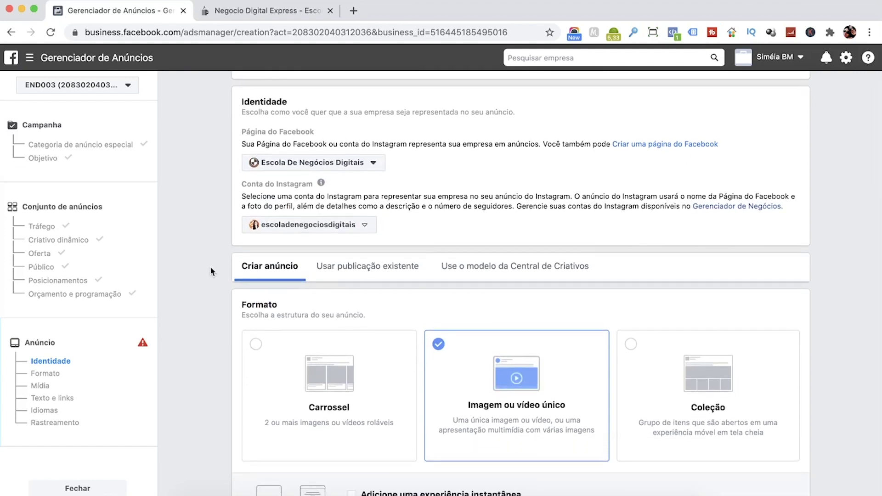
{"action": "scroll", "coordinate": [210, 271], "scroll_direction": "down", "scroll_amount": 2}
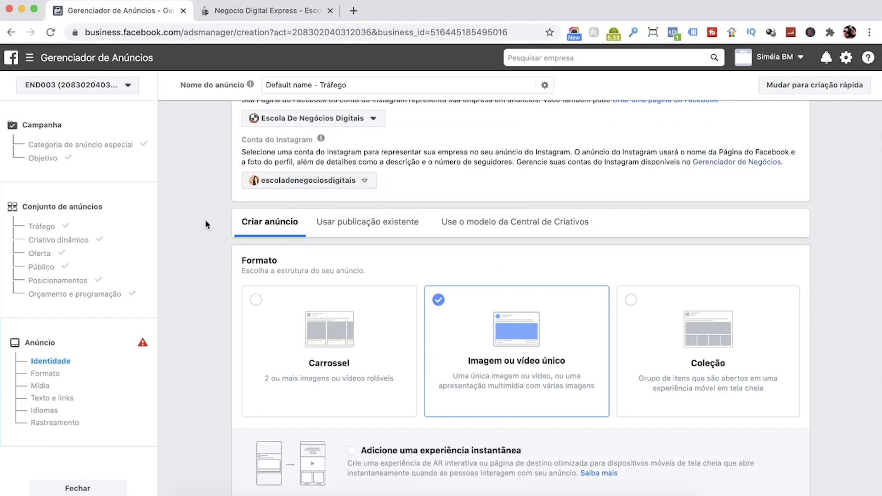
{"action": "scroll", "coordinate": [200, 255], "scroll_direction": "down", "scroll_amount": 2}
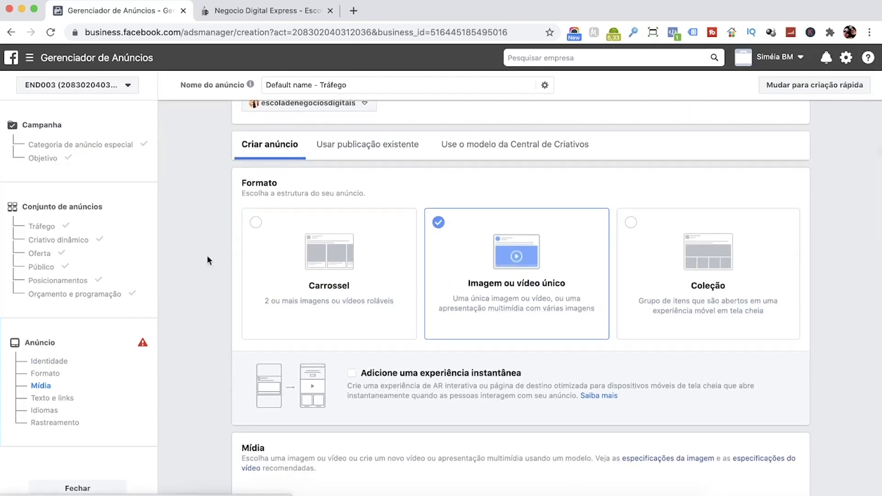
{"action": "scroll", "coordinate": [334, 259], "scroll_direction": "down", "scroll_amount": 7}
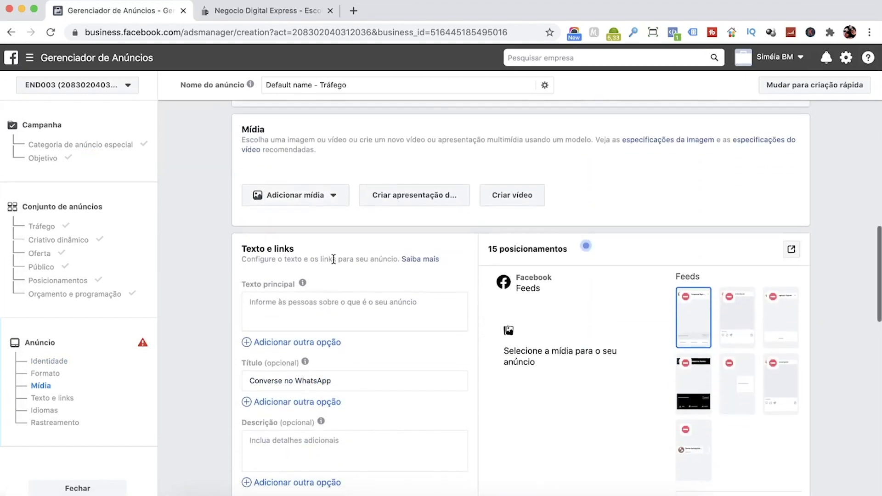
{"action": "scroll", "coordinate": [333, 260], "scroll_direction": "down", "scroll_amount": 2}
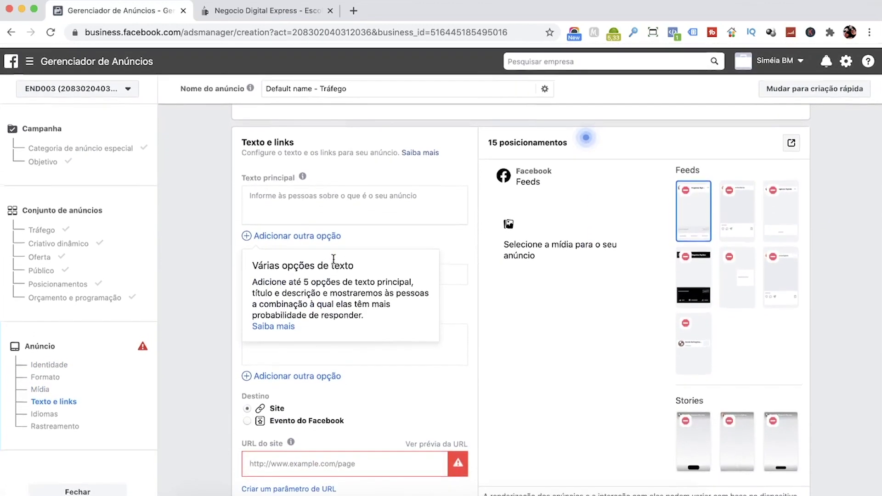
{"action": "scroll", "coordinate": [214, 287], "scroll_direction": "up", "scroll_amount": 9}
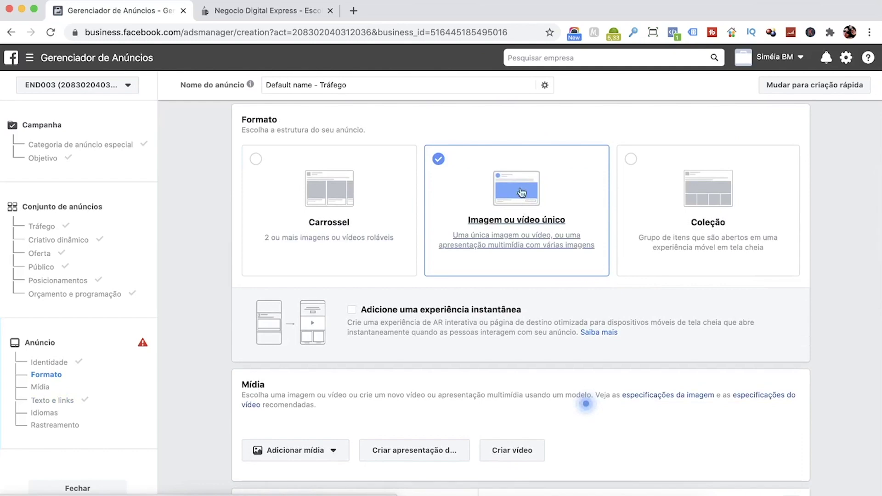
{"action": "scroll", "coordinate": [211, 239], "scroll_direction": "down", "scroll_amount": 6}
{"action": "left_click", "coordinate": [320, 167]}
{"action": "left_click", "coordinate": [294, 192]}
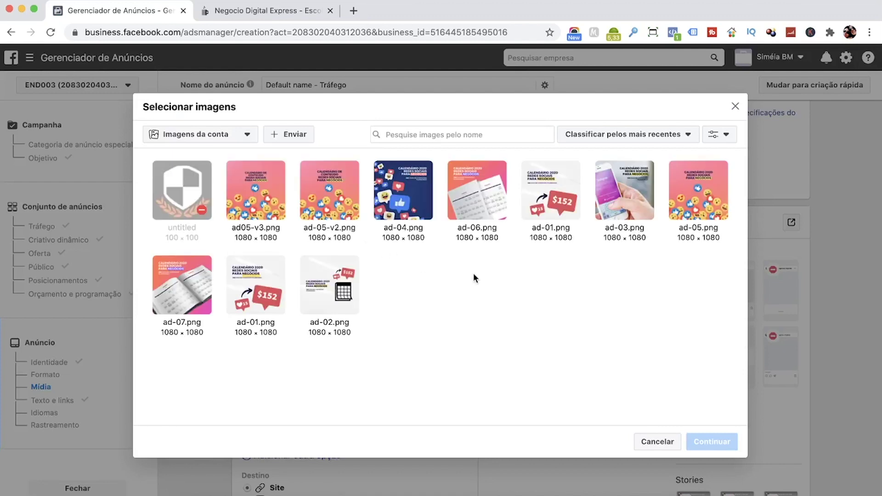
{"action": "left_click", "coordinate": [410, 201]}
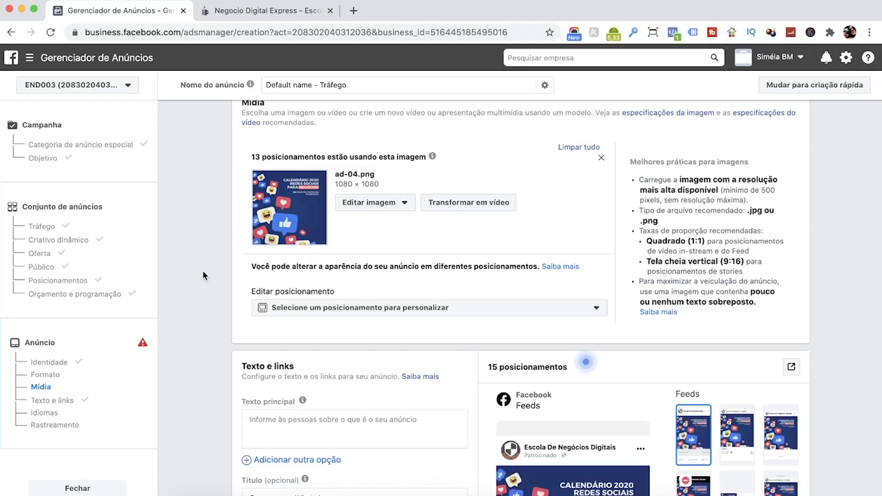
{"action": "scroll", "coordinate": [202, 273], "scroll_direction": "down", "scroll_amount": 4}
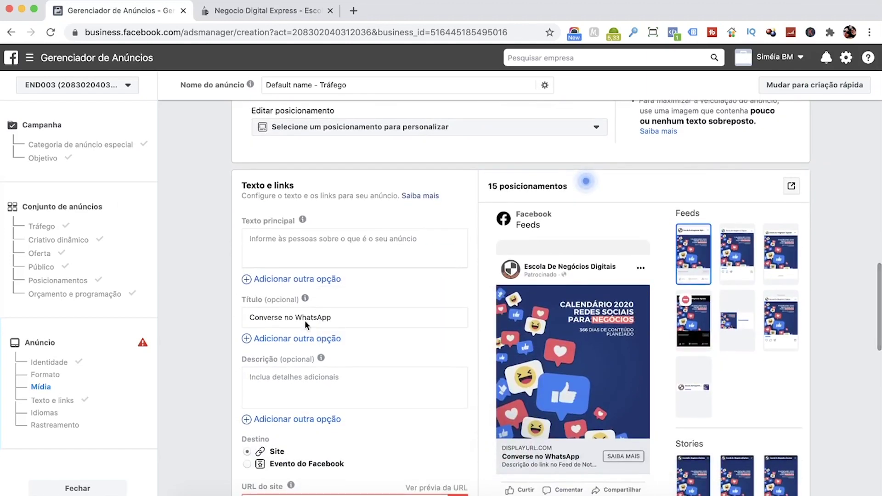
Step: Enter the ad's primary text "Baixe agora mesmo seu calendário de conteúdo preparado para bombar seu Instagram ou outras redes sociais"
{"action": "scroll", "coordinate": [211, 305], "scroll_direction": "down", "scroll_amount": 1}
{"action": "left_click", "coordinate": [319, 184]}
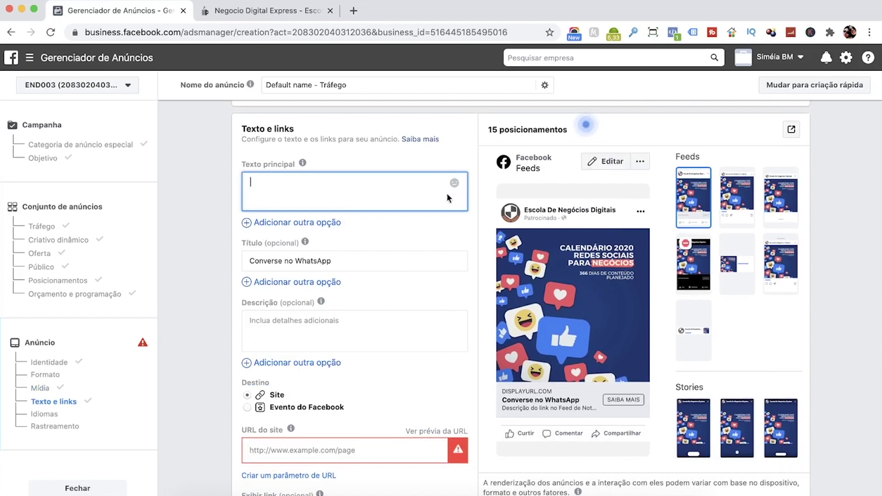
{"action": "scroll", "coordinate": [210, 183], "scroll_direction": "down", "scroll_amount": 1}
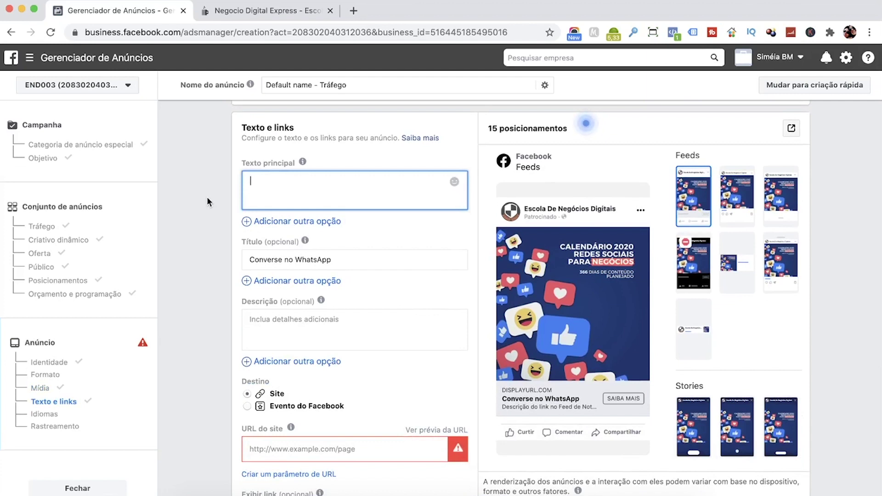
{"action": "type", "text": "Baixe agora mesmo seu calendário de conteúdo preparado para"}
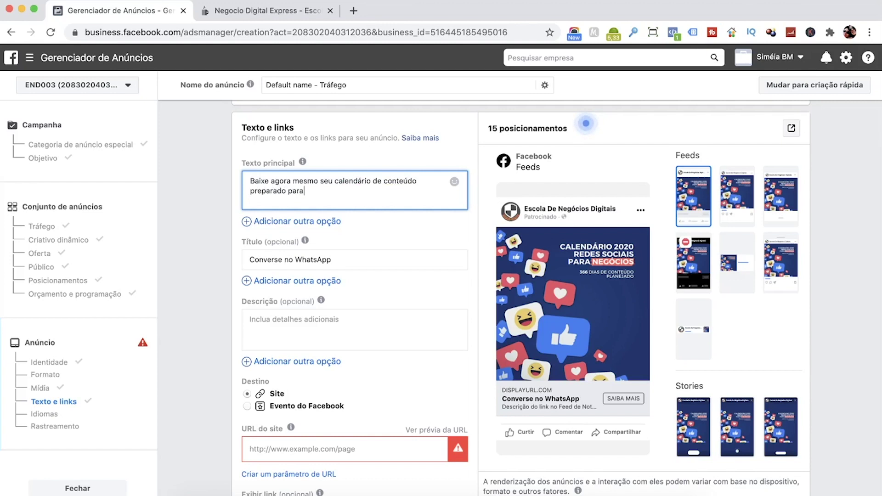
{"action": "type", "text": " bombar "}
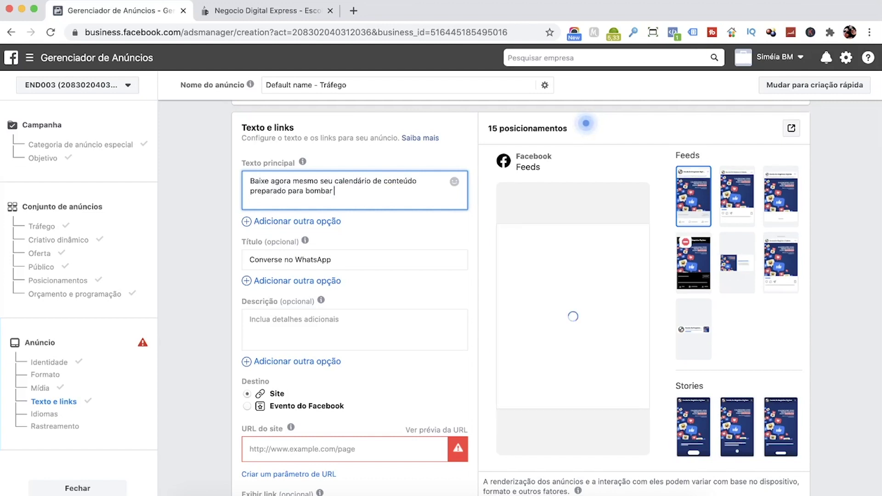
{"action": "type", "text": "seu instagram ou our"}
{"action": "key", "text": "BackSpace"}
{"action": "type", "text": "tras redes sociais"}
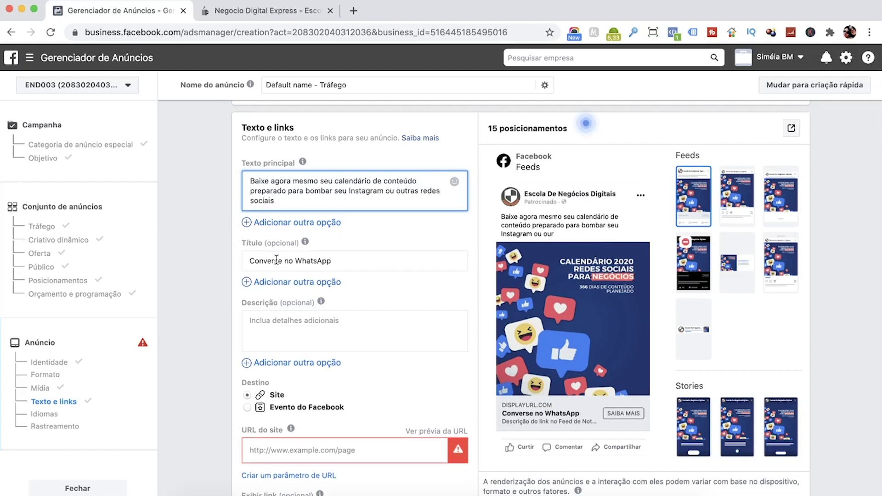
Step: Replace the ad's title with "Calendário de Redes Sociais 2020 e 2021" and leave the optional description empty
{"action": "triple_click", "coordinate": [277, 260]}
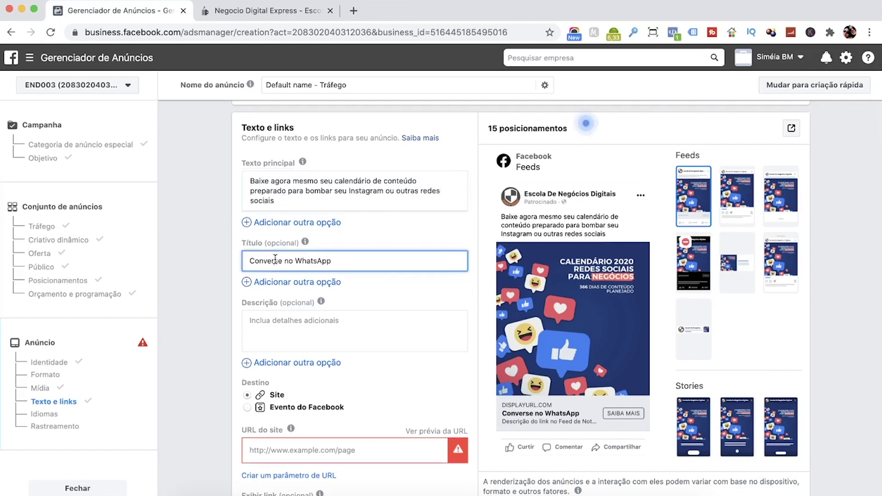
{"action": "type", "text": "Calendário de Redes Soci"}
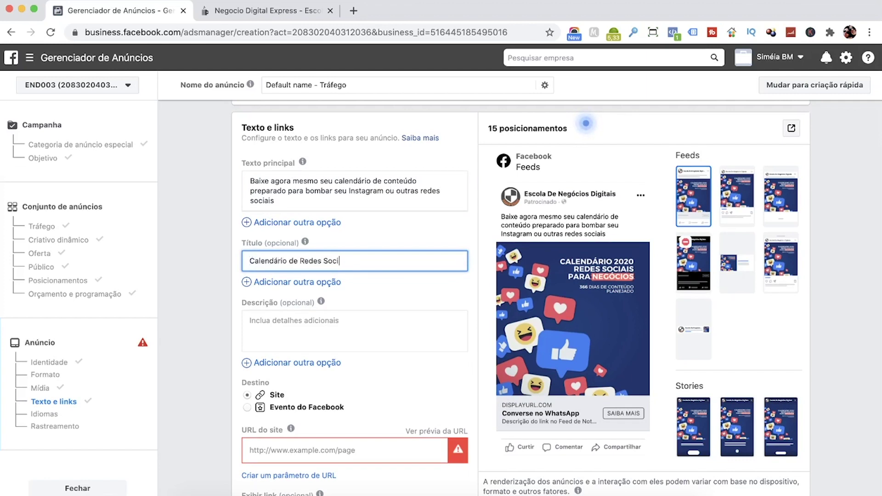
{"action": "type", "text": "ais 2020 e 2021"}
{"action": "scroll", "coordinate": [271, 261], "scroll_direction": "down", "scroll_amount": 3}
{"action": "left_click", "coordinate": [277, 252]}
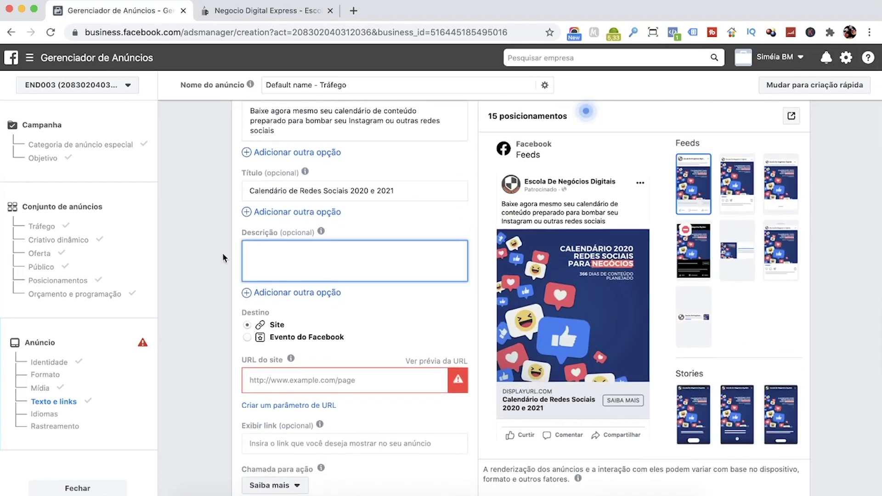
{"action": "scroll", "coordinate": [205, 248], "scroll_direction": "down", "scroll_amount": 3}
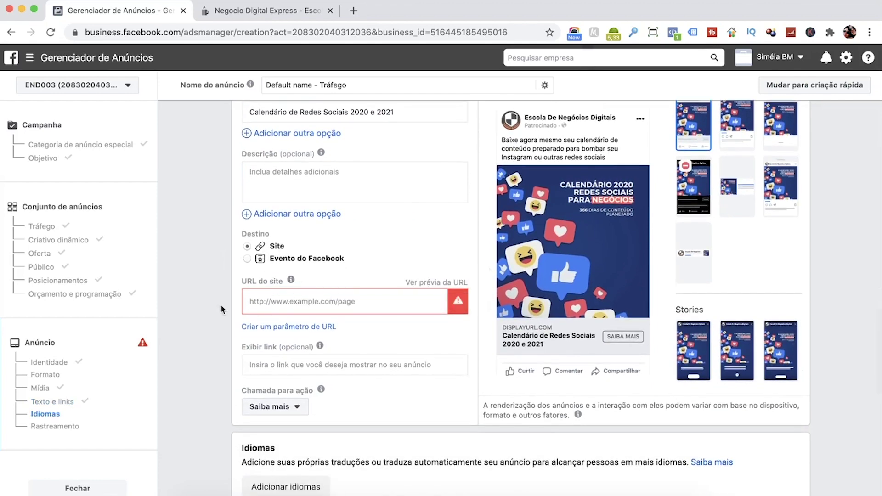
{"action": "left_click", "coordinate": [309, 301]}
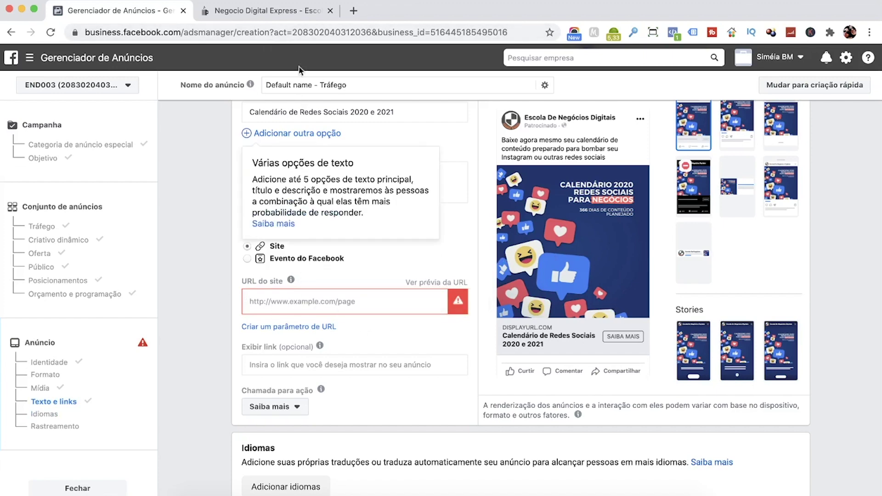
{"action": "left_click", "coordinate": [271, 12]}
{"action": "left_click", "coordinate": [431, 32]}
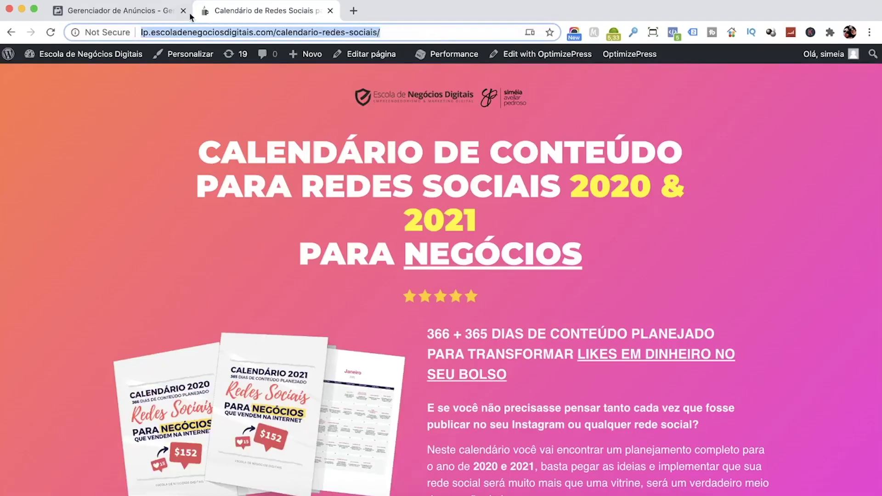
{"action": "left_click", "coordinate": [154, 12]}
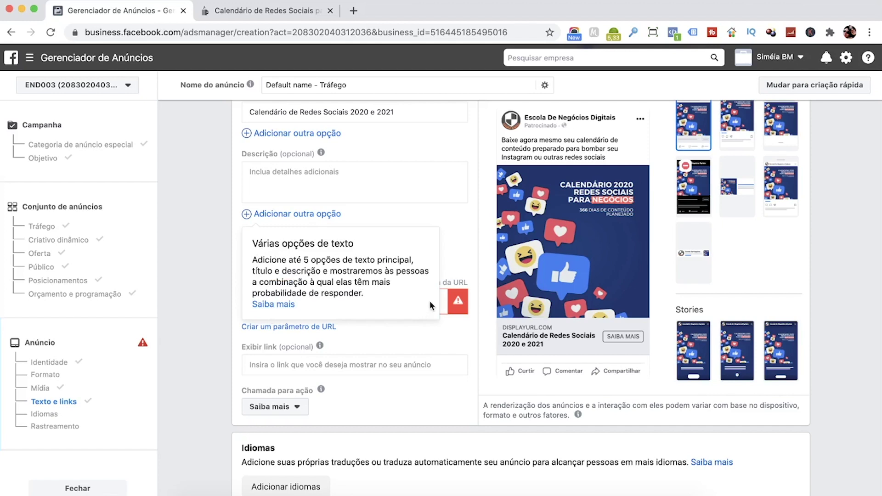
{"action": "left_click", "coordinate": [275, 301]}
{"action": "type", "text": "https://escoladenegociosdigitais.com/calendario-redes-sociais/"}
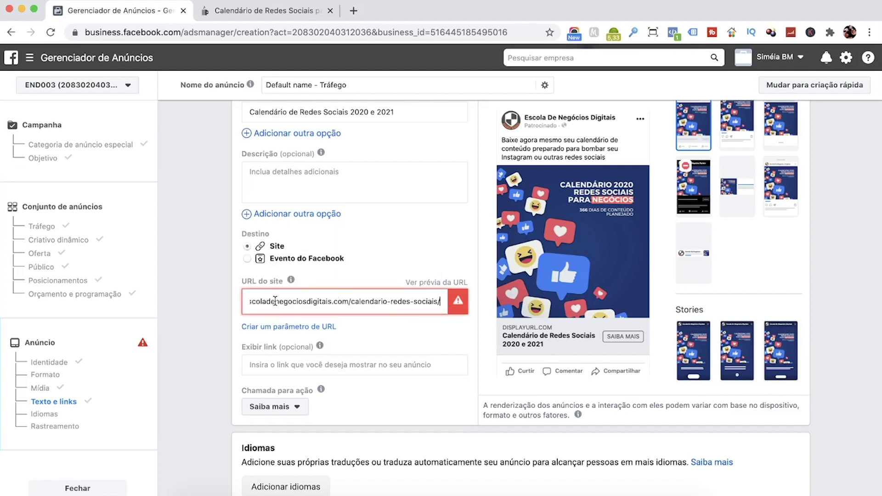
{"action": "left_click", "coordinate": [215, 302]}
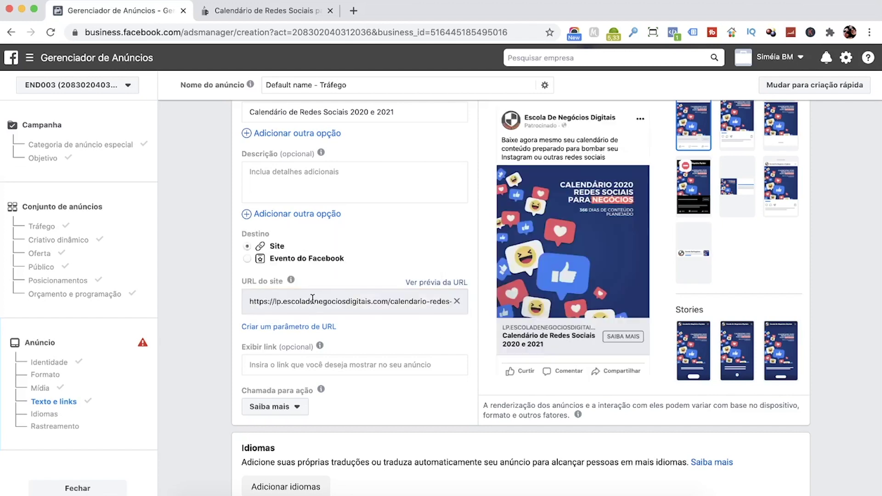
Step: Look through the ad's call-to-action options and keep Saiba mais
{"action": "scroll", "coordinate": [416, 341], "scroll_direction": "down", "scroll_amount": 3}
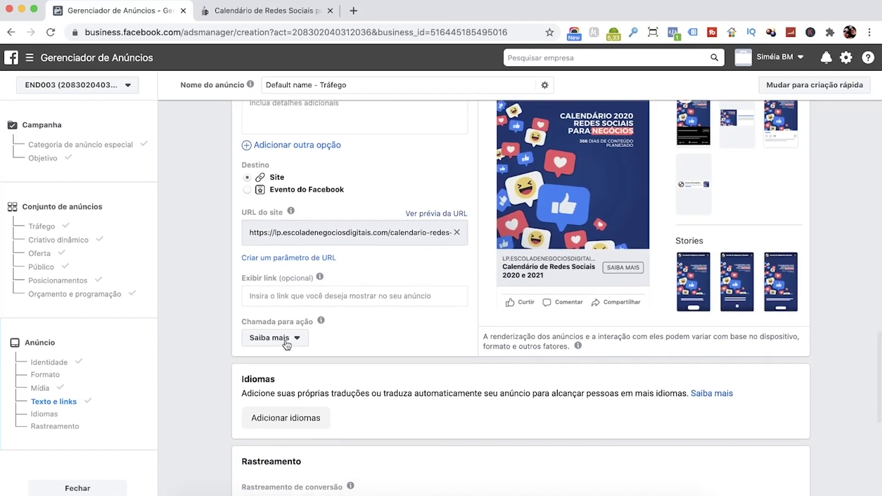
{"action": "left_click", "coordinate": [287, 339]}
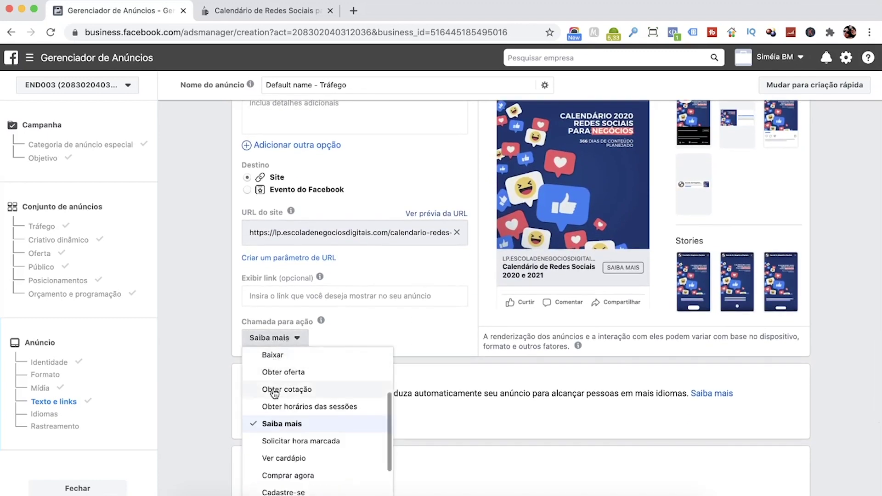
{"action": "left_click", "coordinate": [208, 350]}
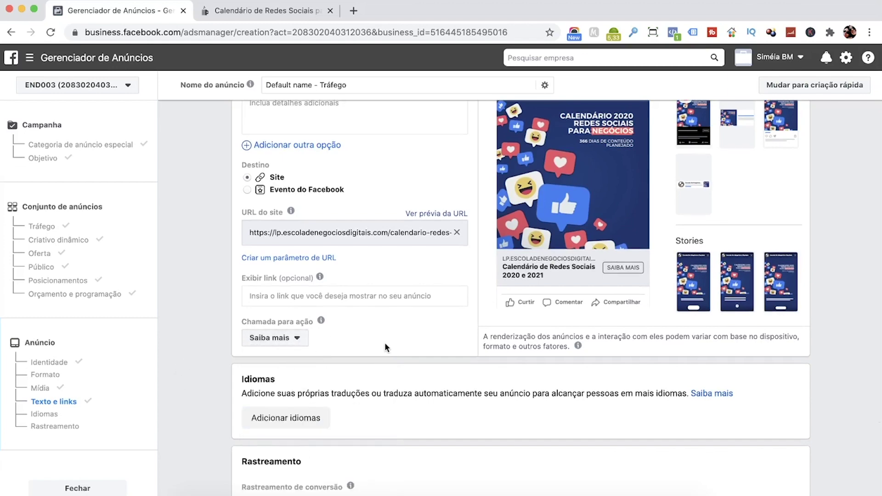
Step: Preview how the ad appears in the feed placements and in Facebook Stories
{"action": "scroll", "coordinate": [384, 343], "scroll_direction": "up", "scroll_amount": 3}
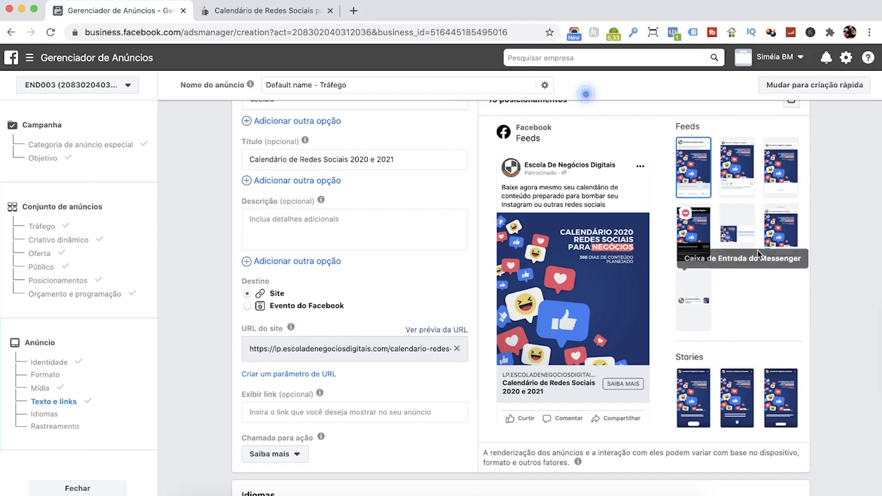
{"action": "scroll", "coordinate": [837, 253], "scroll_direction": "up", "scroll_amount": 1}
{"action": "scroll", "coordinate": [836, 249], "scroll_direction": "up", "scroll_amount": 1}
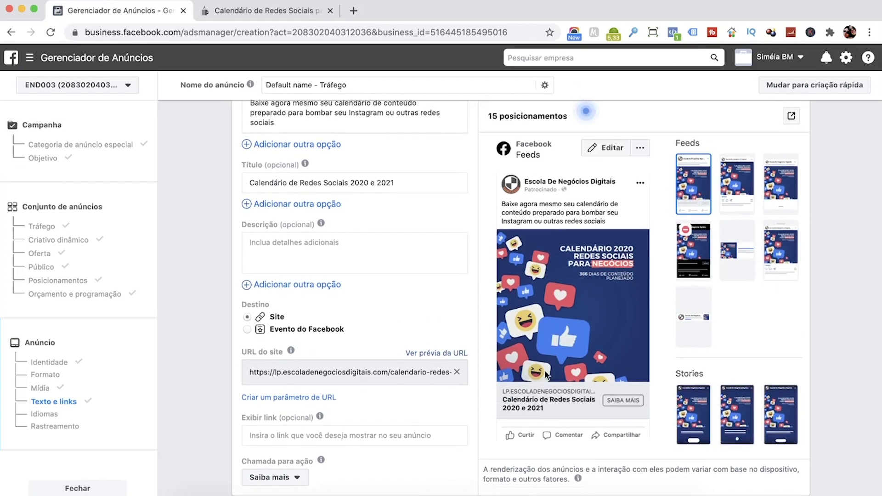
{"action": "left_click", "coordinate": [725, 196]}
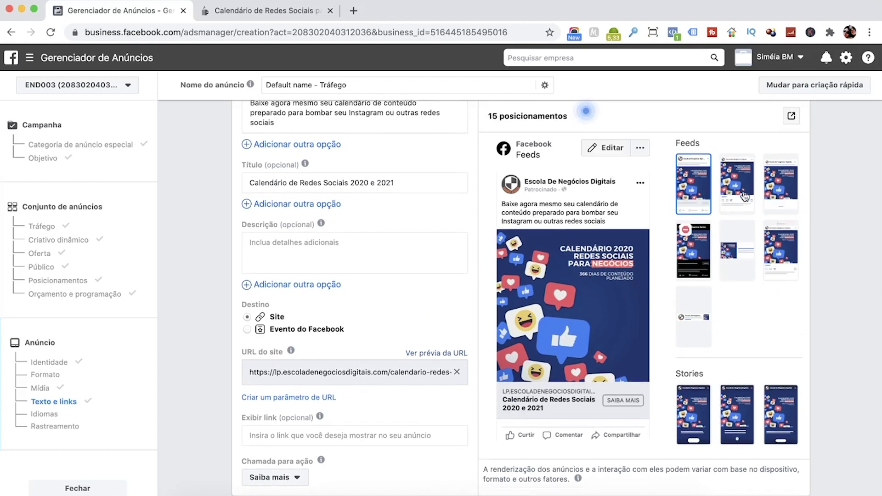
{"action": "left_click", "coordinate": [695, 413]}
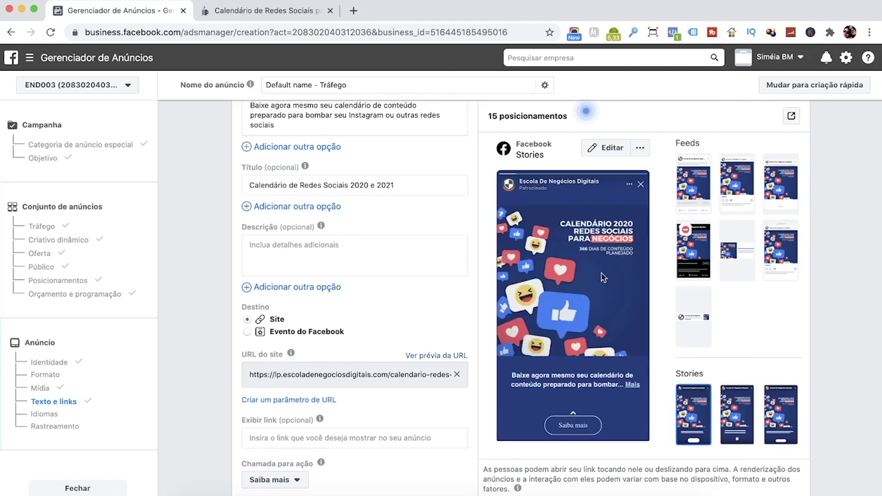
Step: Review the ad's Rastreamento settings, keep the Facebook pixel enabled, and confirm the ad to submit the Tráfego - ProdutoX campaign
{"action": "scroll", "coordinate": [421, 305], "scroll_direction": "down", "scroll_amount": 3}
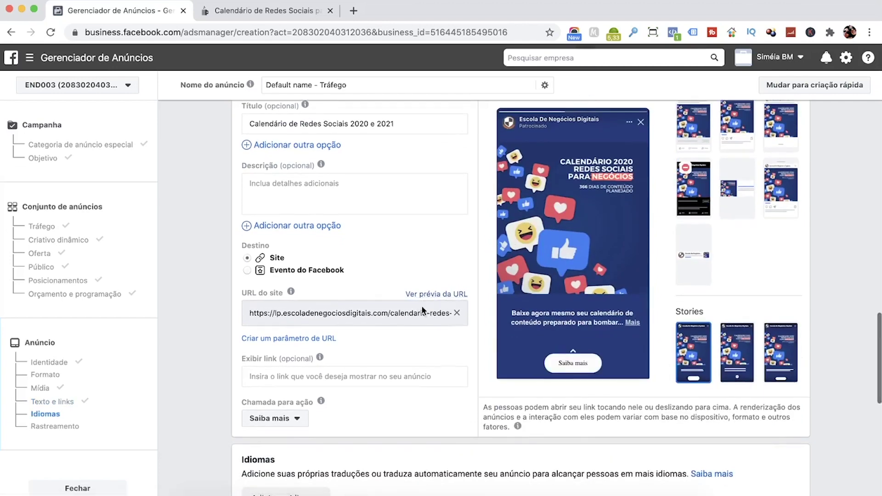
{"action": "scroll", "coordinate": [422, 310], "scroll_direction": "down", "scroll_amount": 6}
{"action": "scroll", "coordinate": [423, 310], "scroll_direction": "down", "scroll_amount": 2}
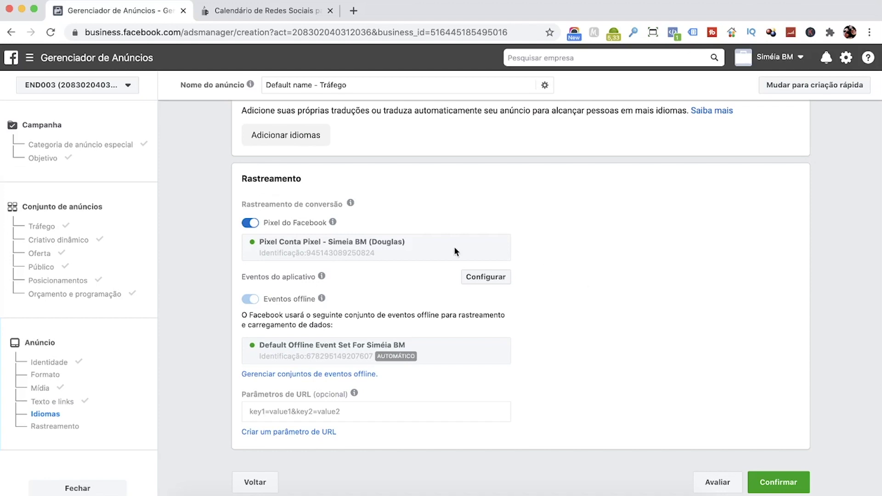
{"action": "left_click_drag", "start_coordinate": [246, 178], "coordinate": [310, 179]}
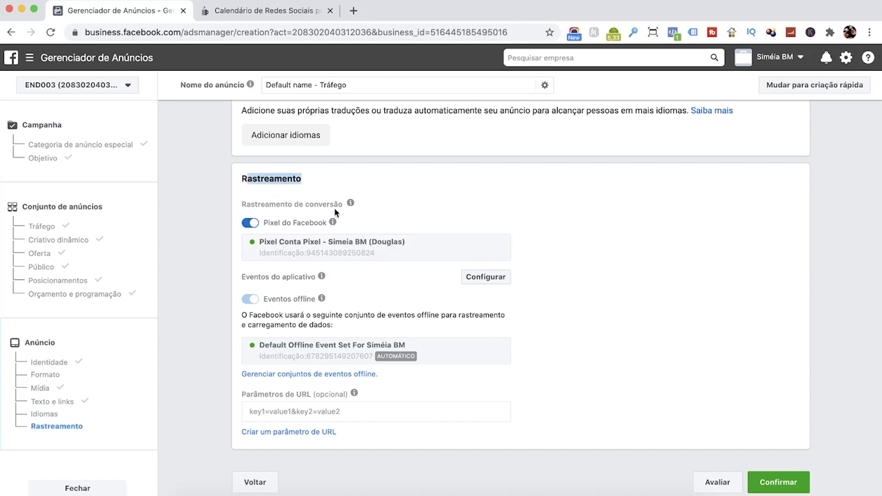
{"action": "left_click", "coordinate": [213, 225]}
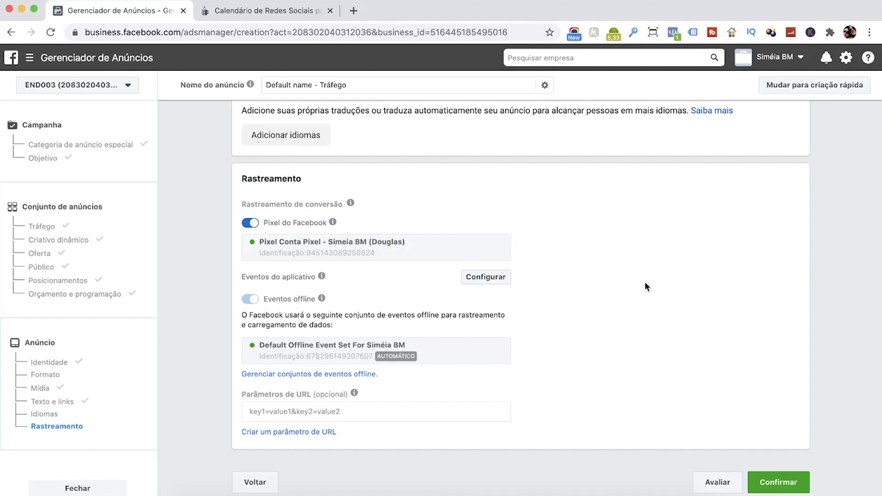
{"action": "scroll", "coordinate": [677, 339], "scroll_direction": "down", "scroll_amount": 1}
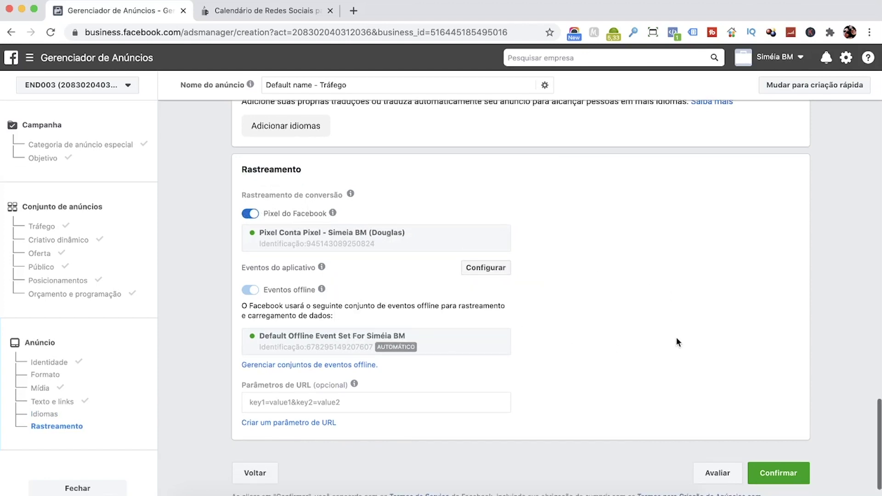
{"action": "scroll", "coordinate": [681, 338], "scroll_direction": "down", "scroll_amount": 2}
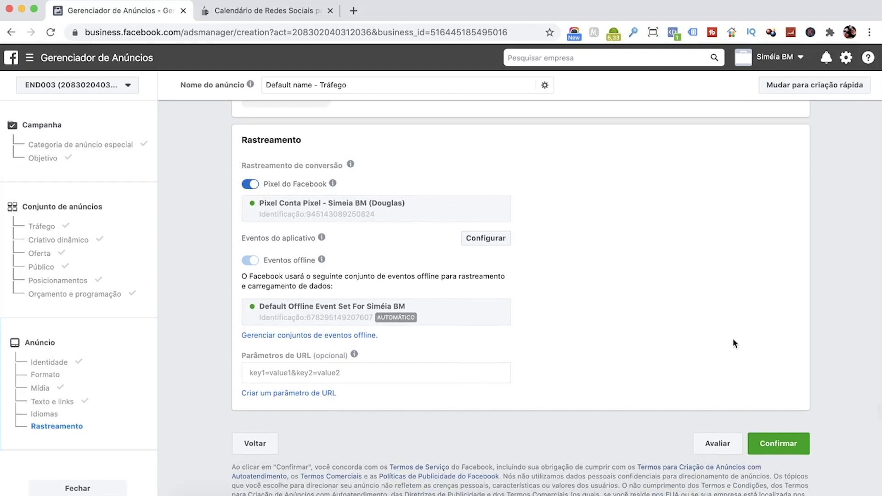
{"action": "left_click", "coordinate": [777, 443]}
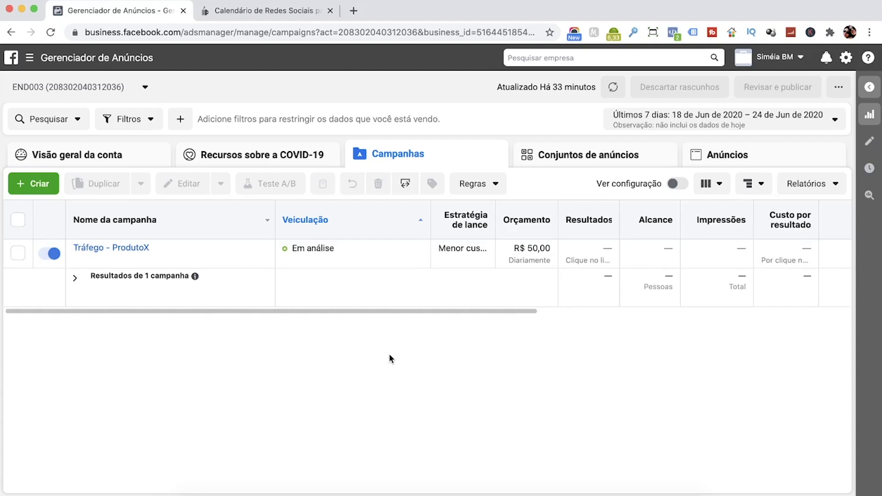
{"action": "left_click", "coordinate": [49, 253]}
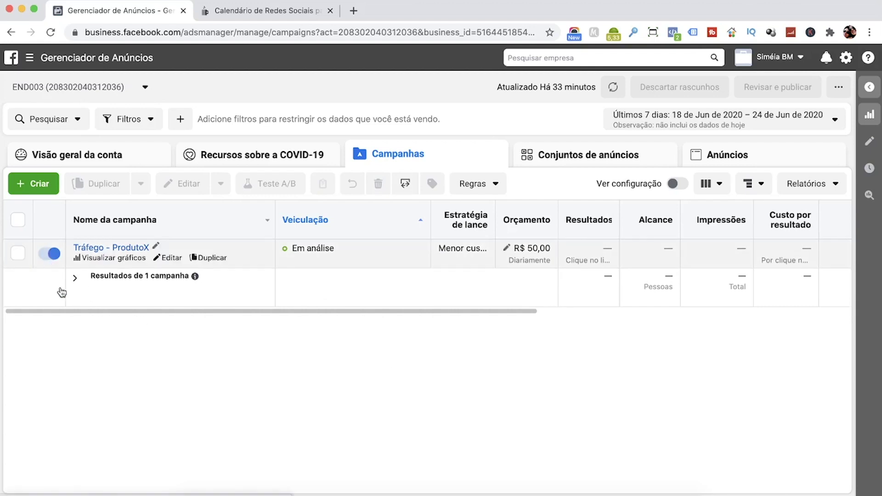